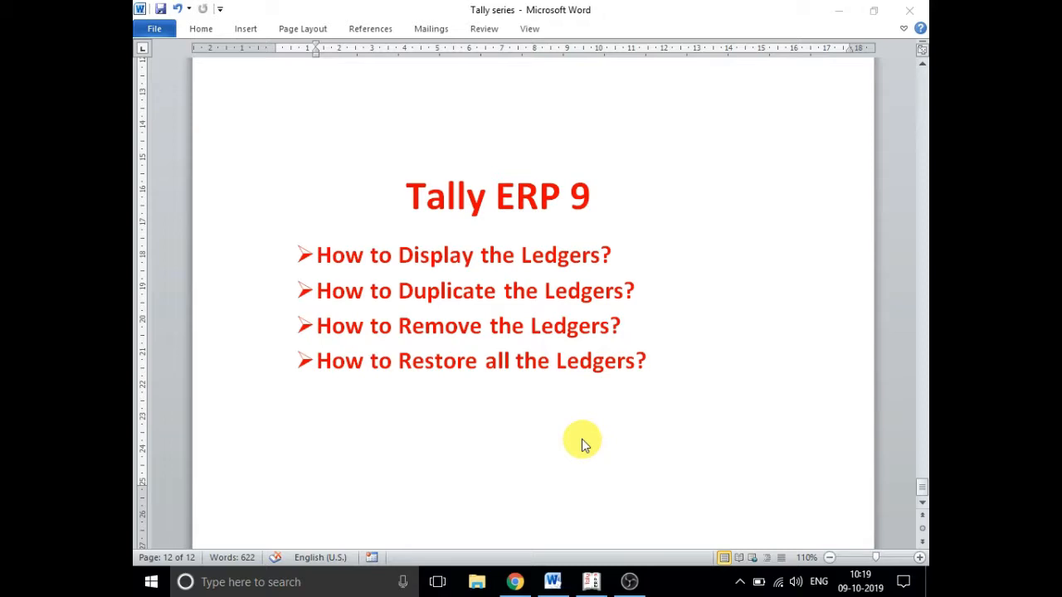
- Switch to Tally.ERP 9 and load the company Swathi Traders, returning to the Gateway of Tally
left_click(590, 582)
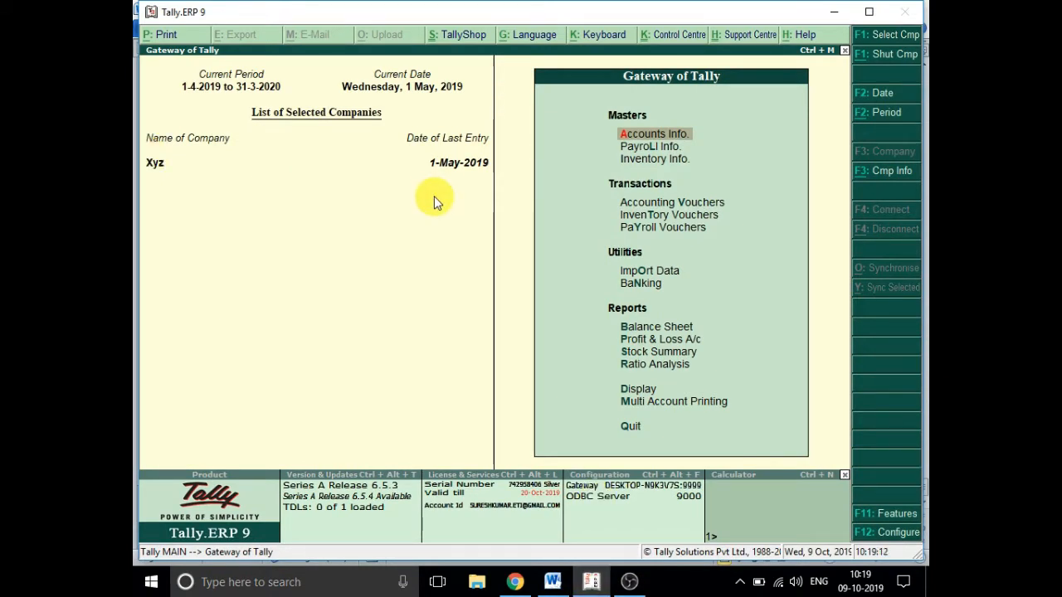
key("alt")
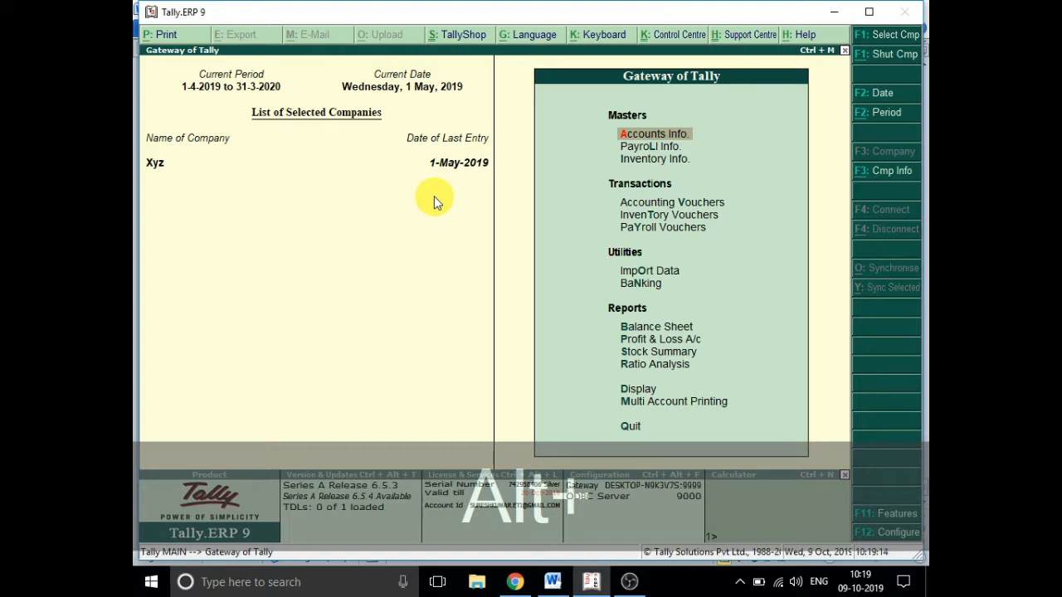
key("alt+F3")
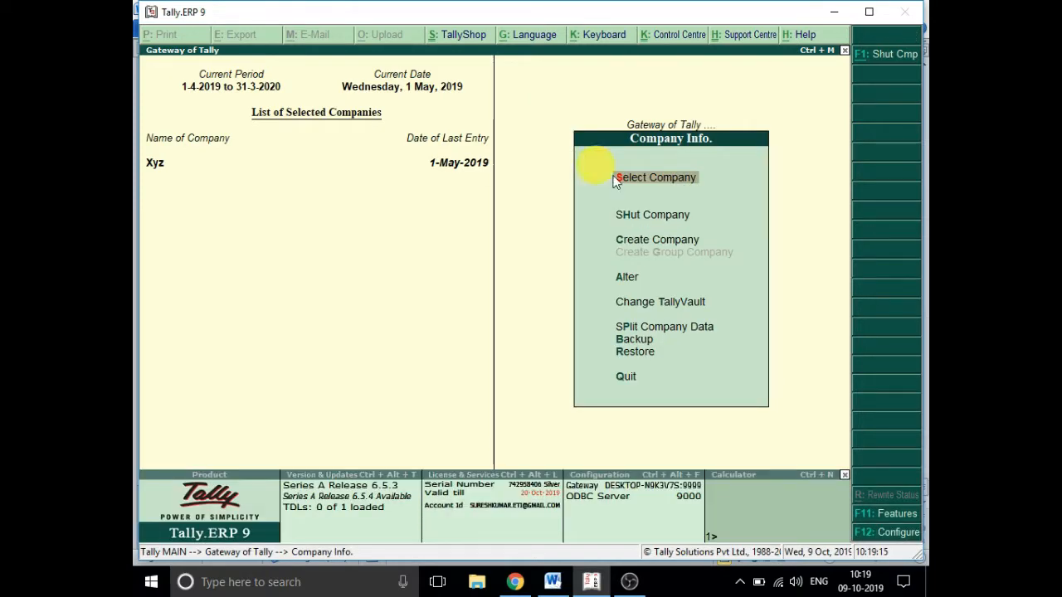
left_click(634, 177)
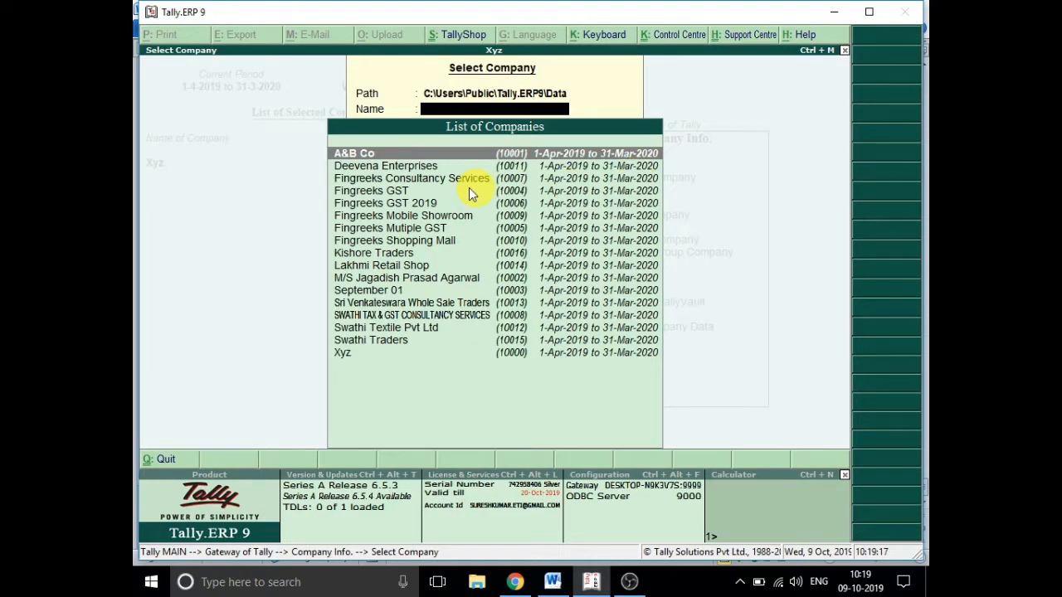
left_click(375, 342)
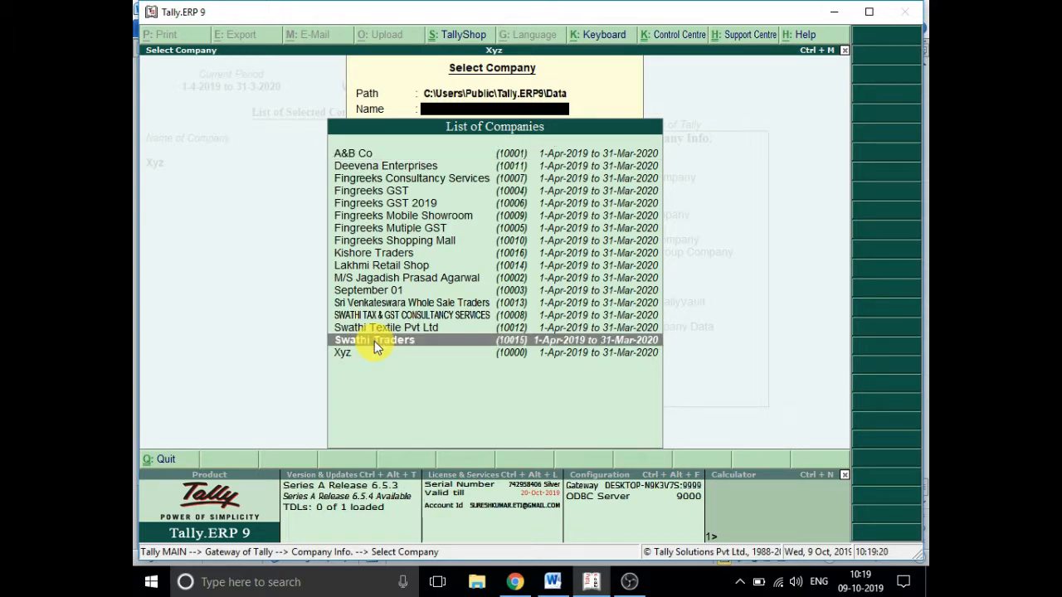
left_click(374, 341)
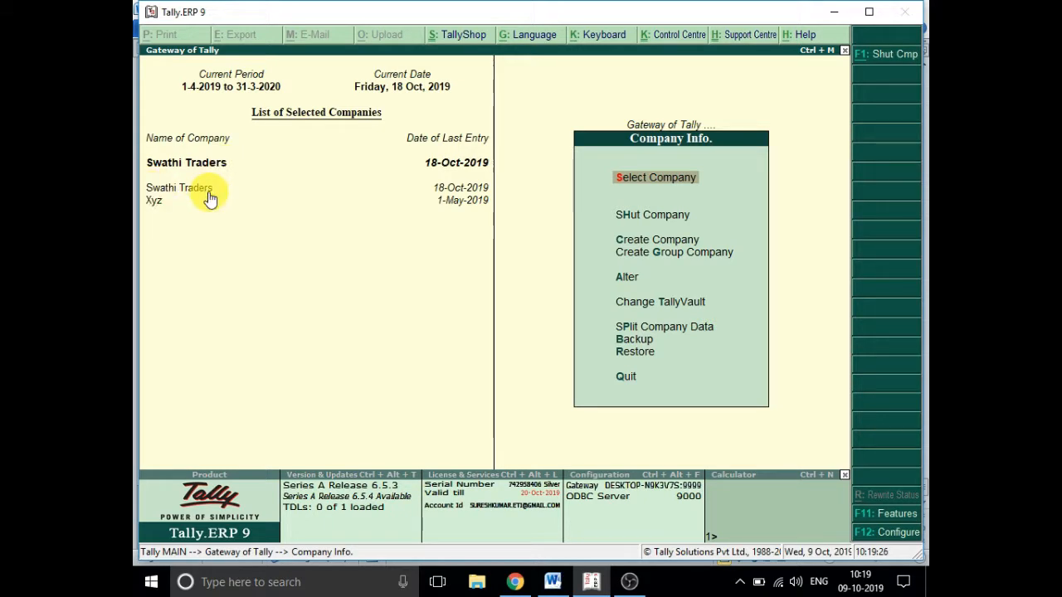
key("Escape")
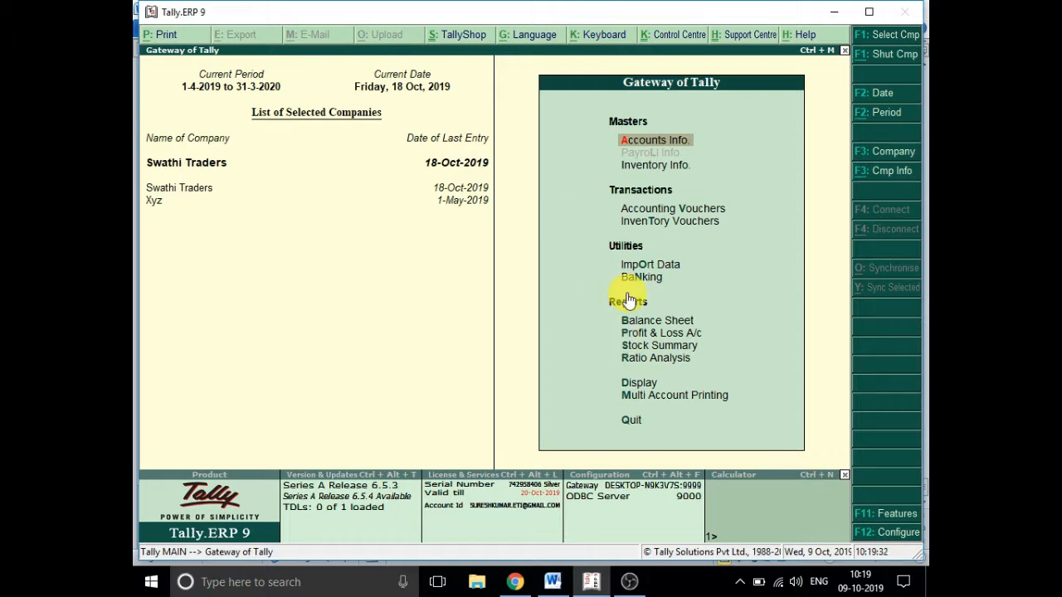
- Display the ledger vouchers of the Rao Honda ledger from the account books
key("d")
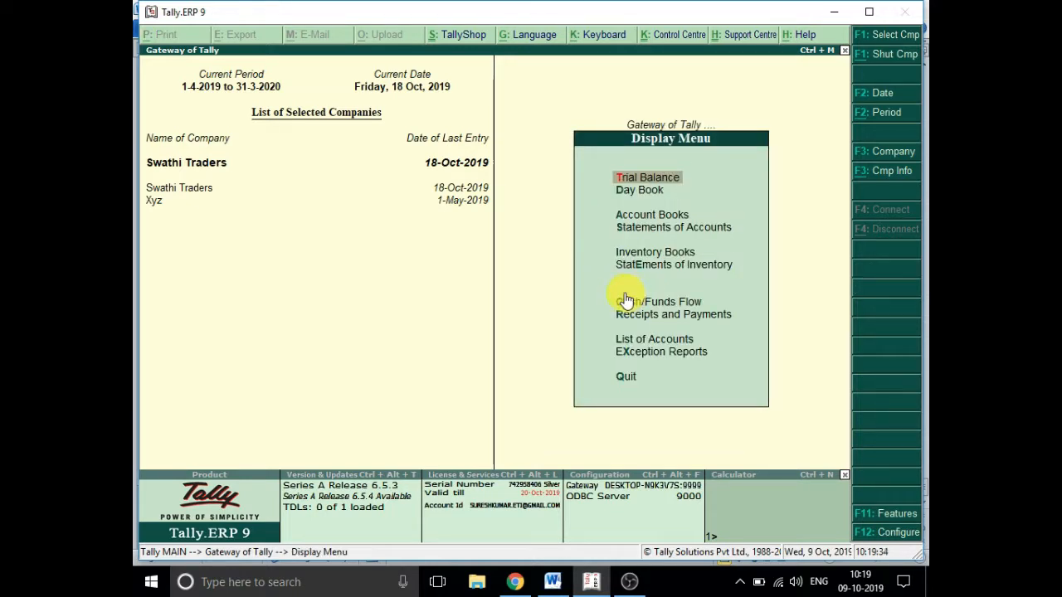
key("Escape")
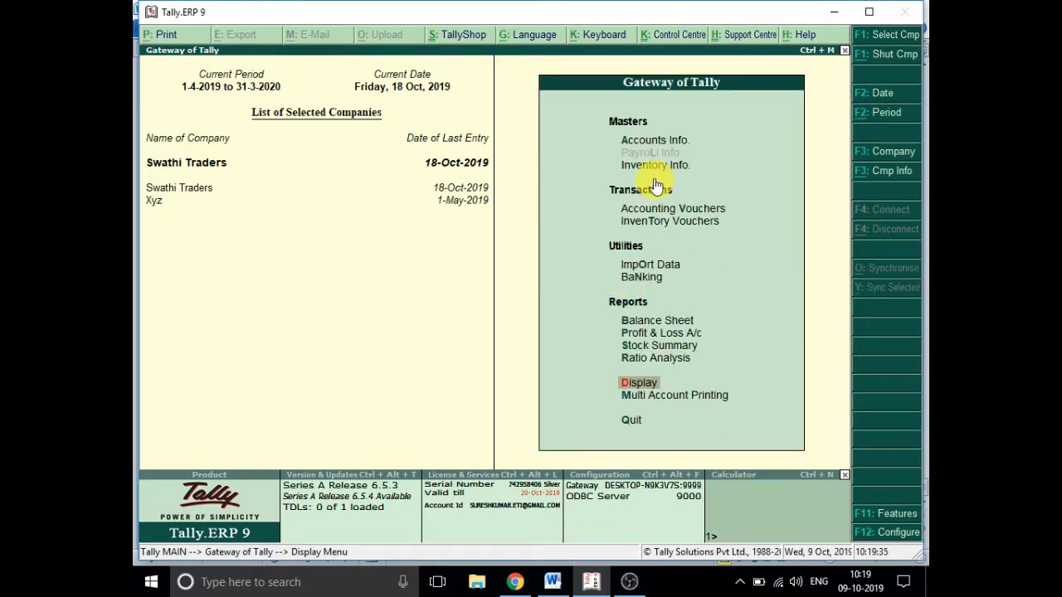
left_click(628, 385)
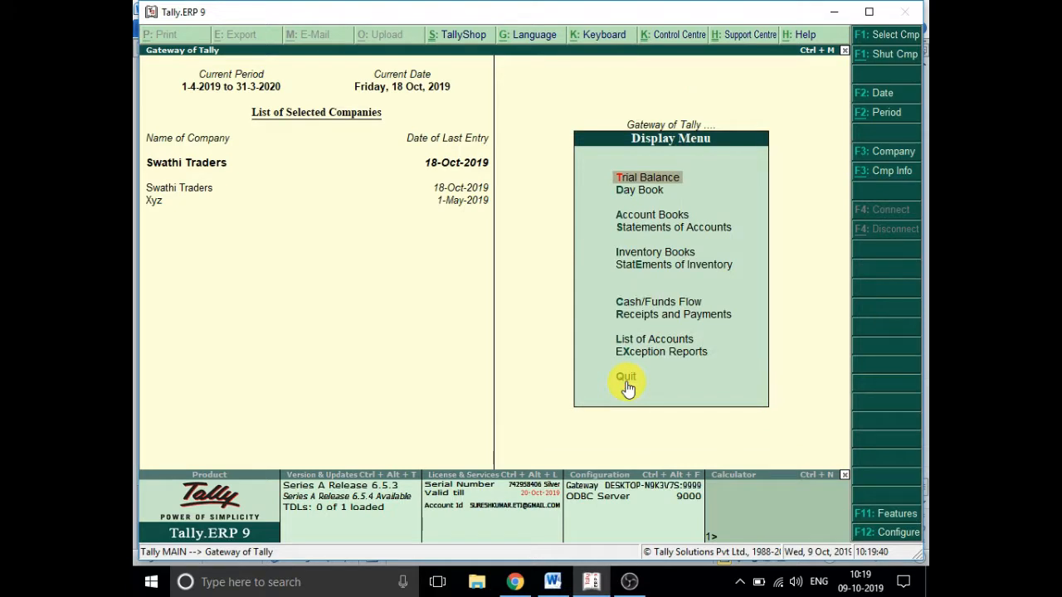
left_click(642, 221)
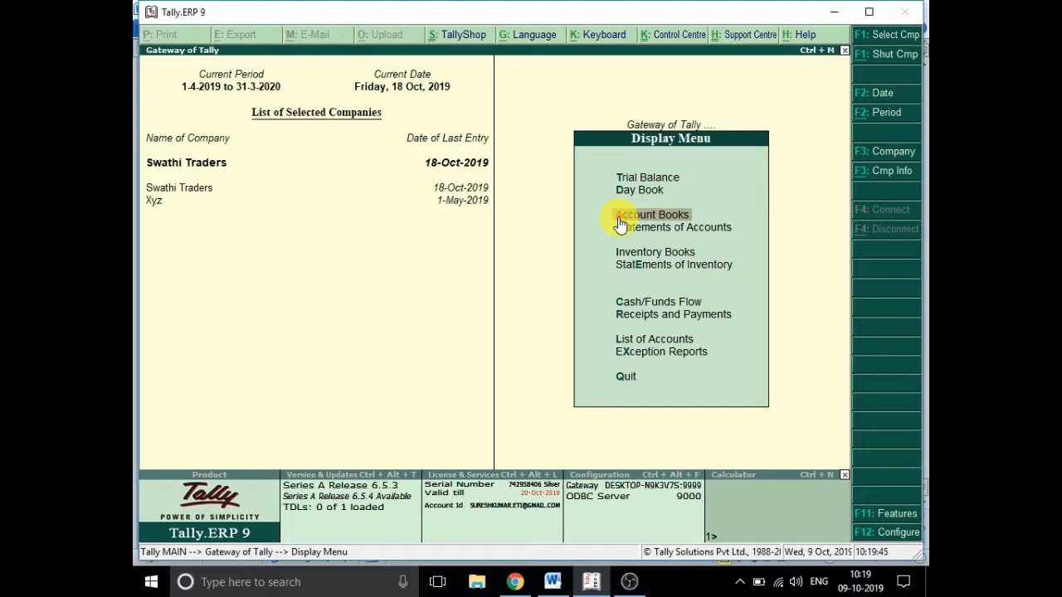
left_click(651, 219)
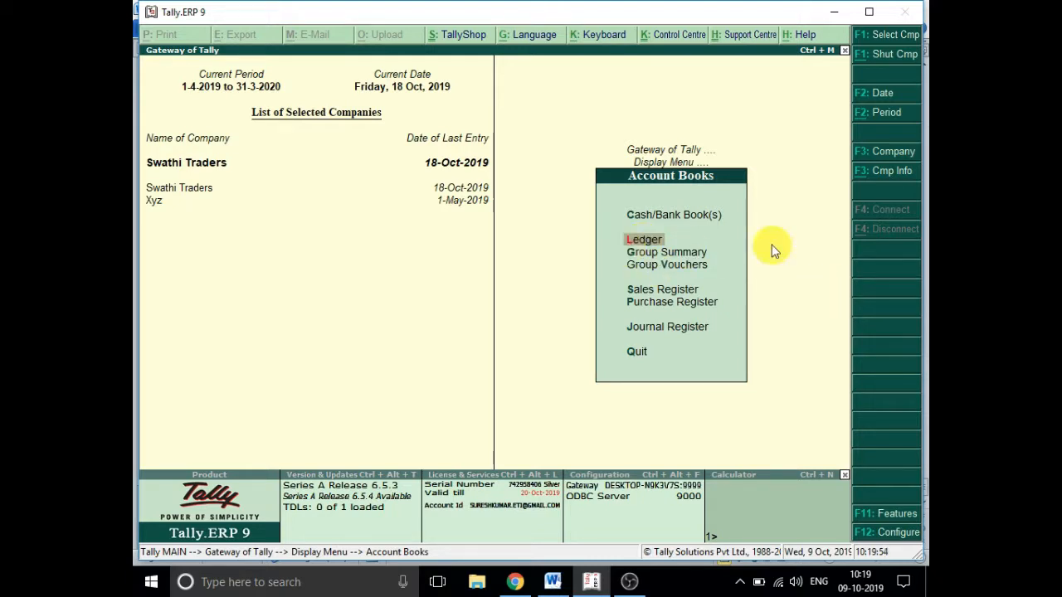
key("Return")
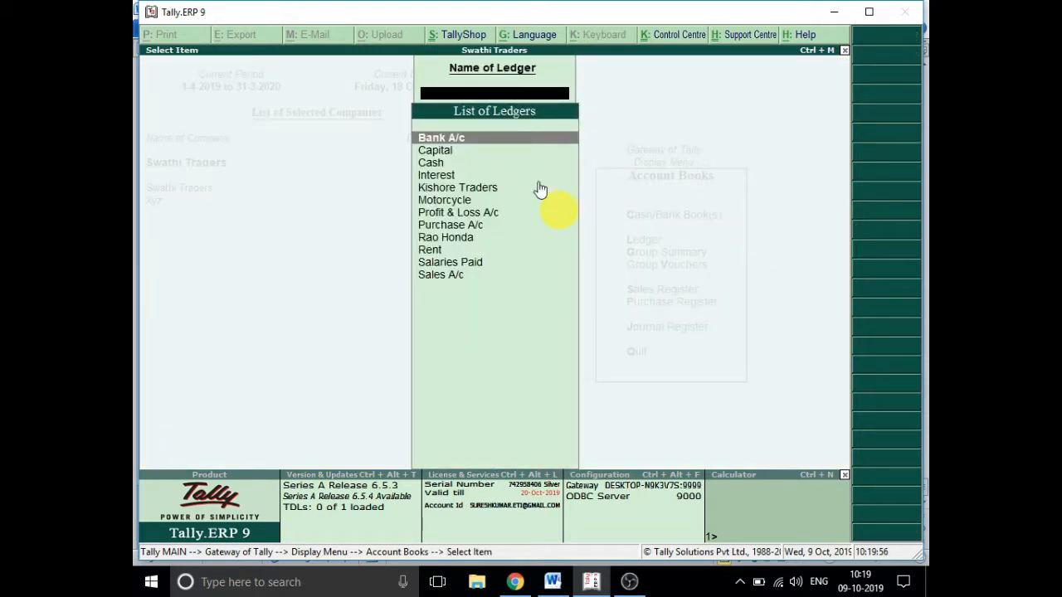
left_click(440, 150)
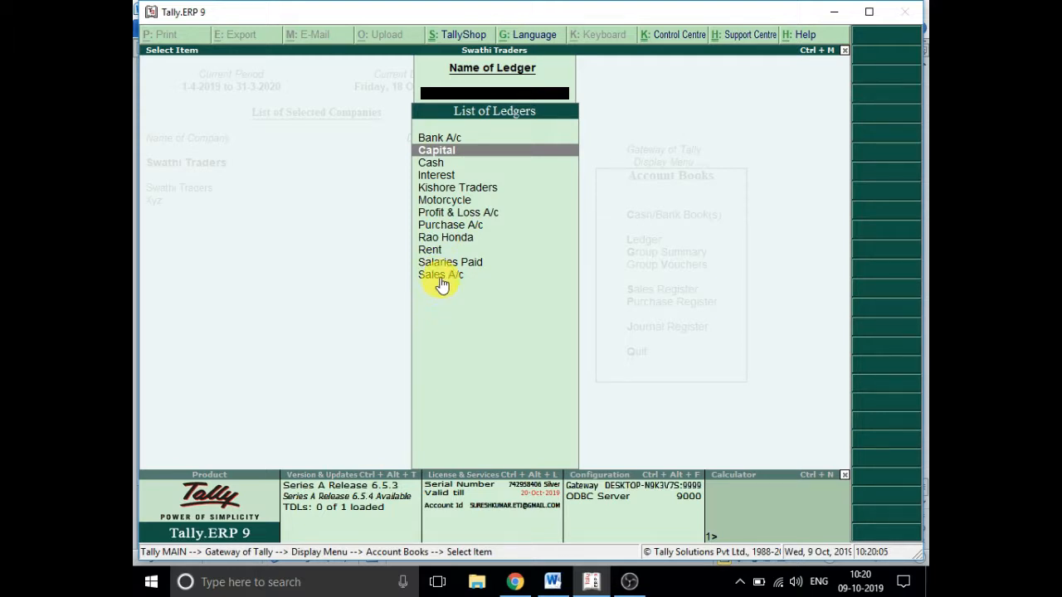
left_click(469, 239)
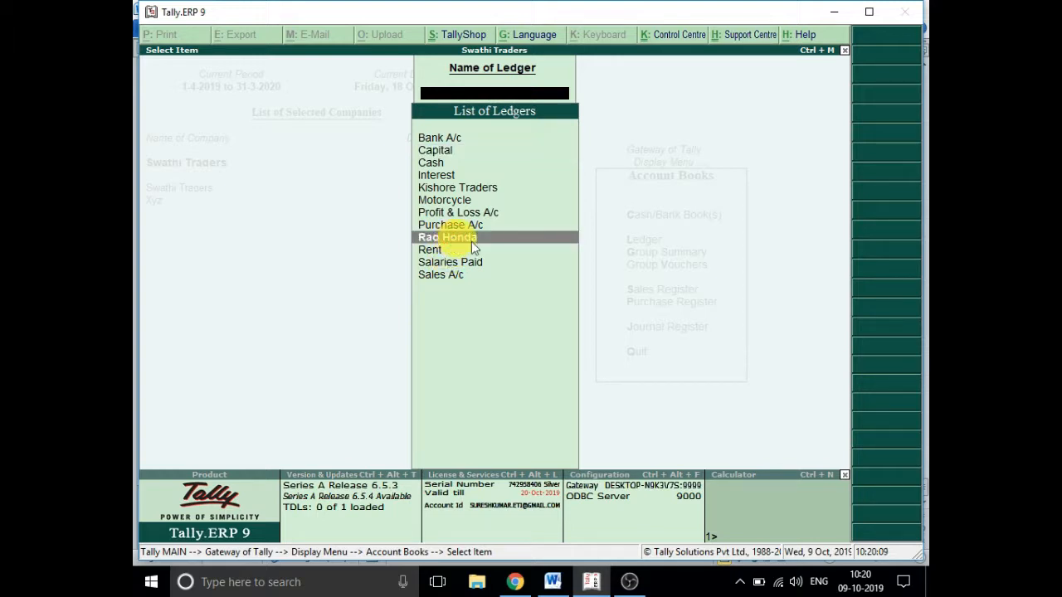
left_click(536, 238)
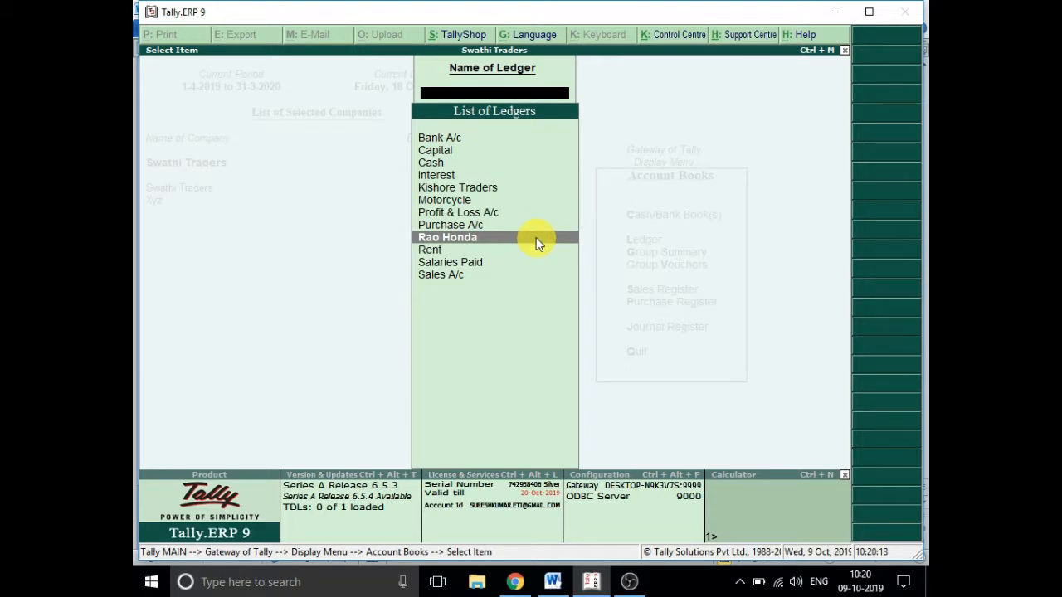
key("Return")
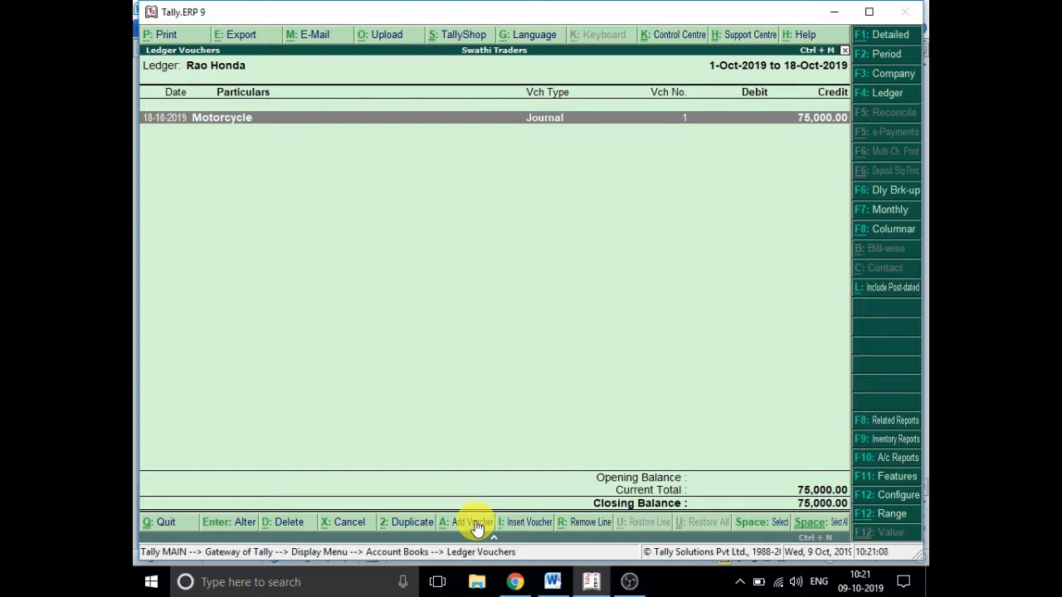
- Add a voucher from the Rao Honda ledger, making it a Payment voucher dated 19-10-2019
key("alt")
key("alt+a")
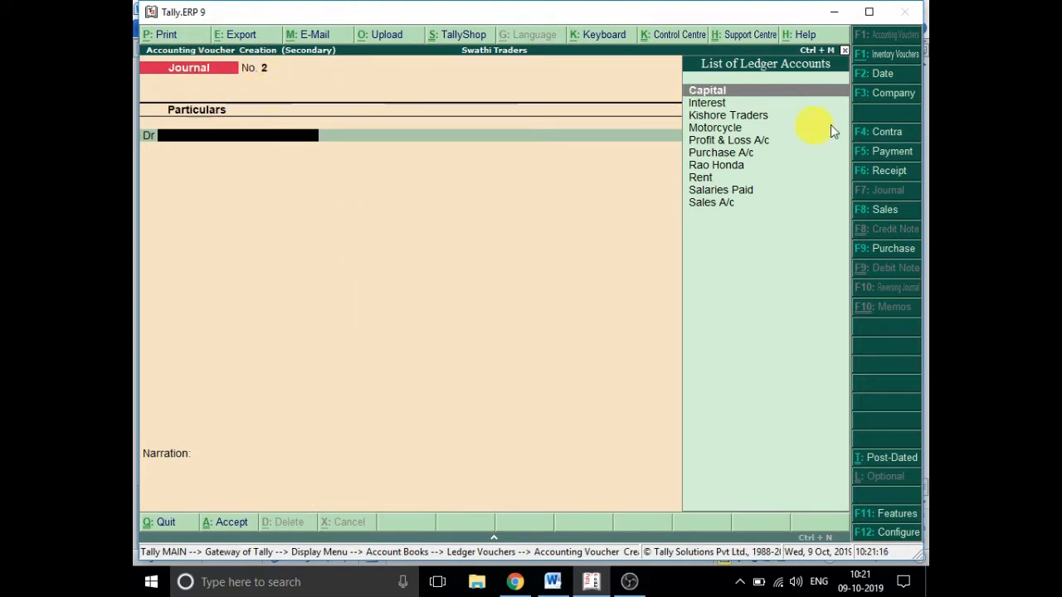
left_click(890, 156)
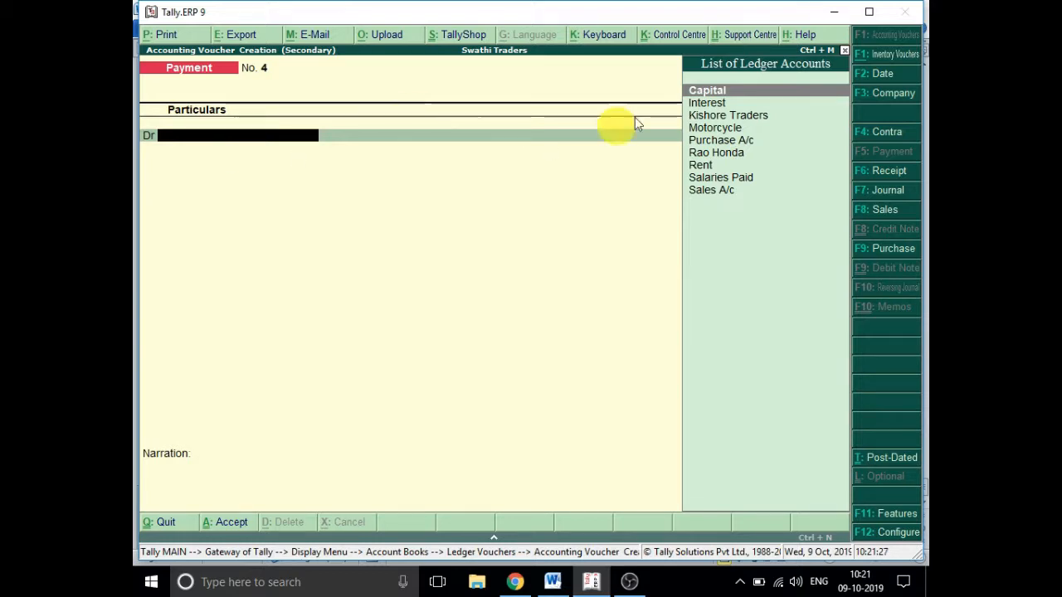
left_click(876, 75)
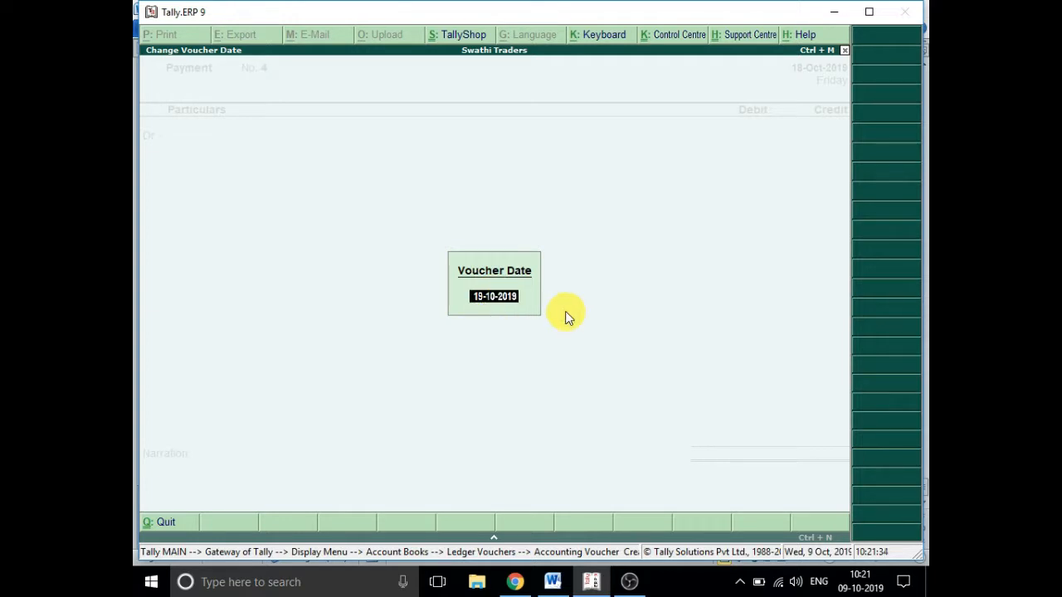
key("Return")
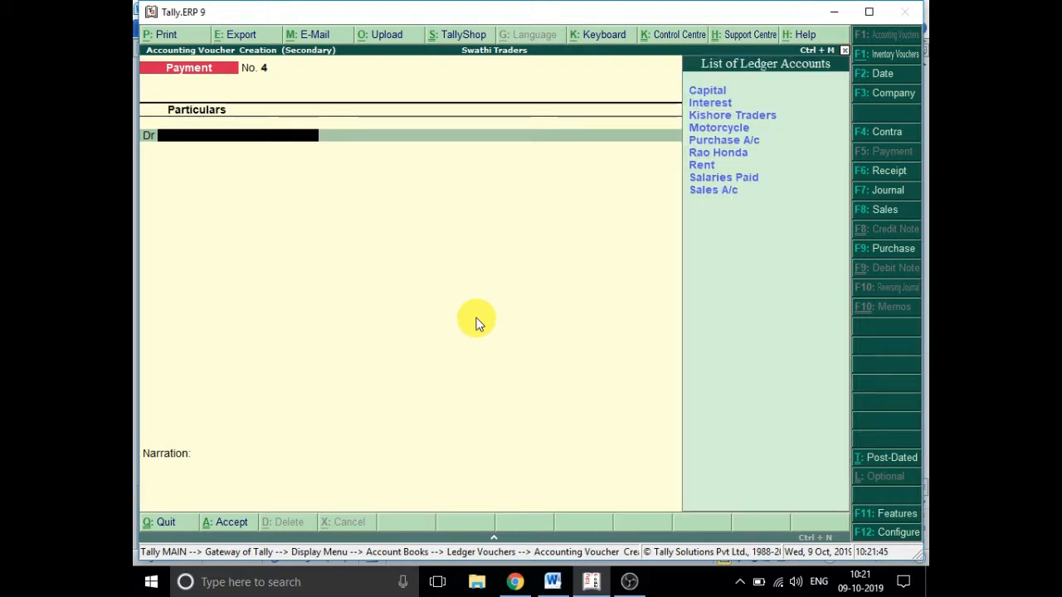
- Debit the Rao Honda ledger with 50,000 in the payment voucher
left_click(747, 155)
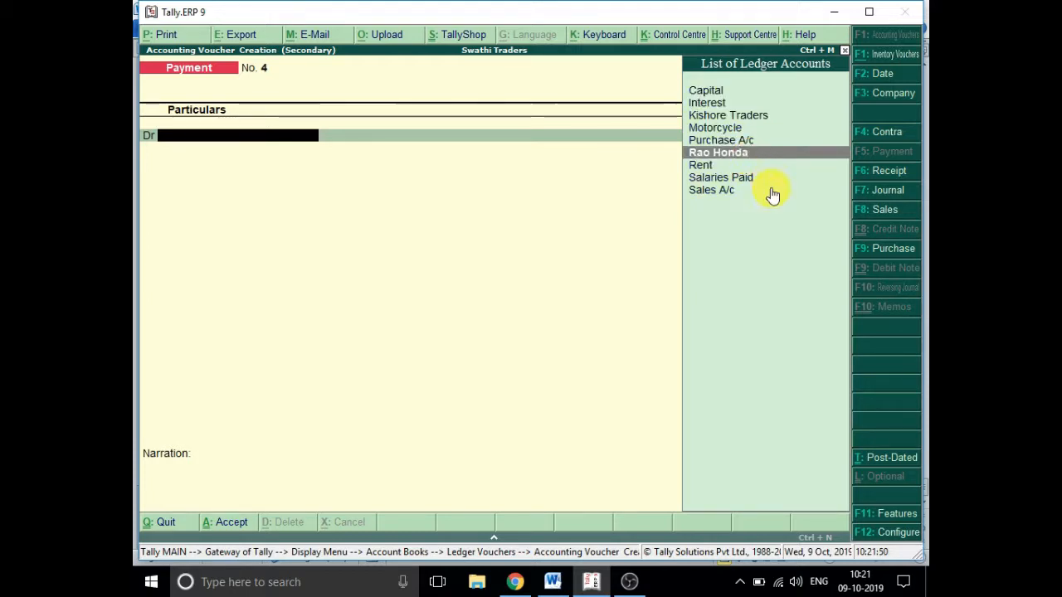
key("Return")
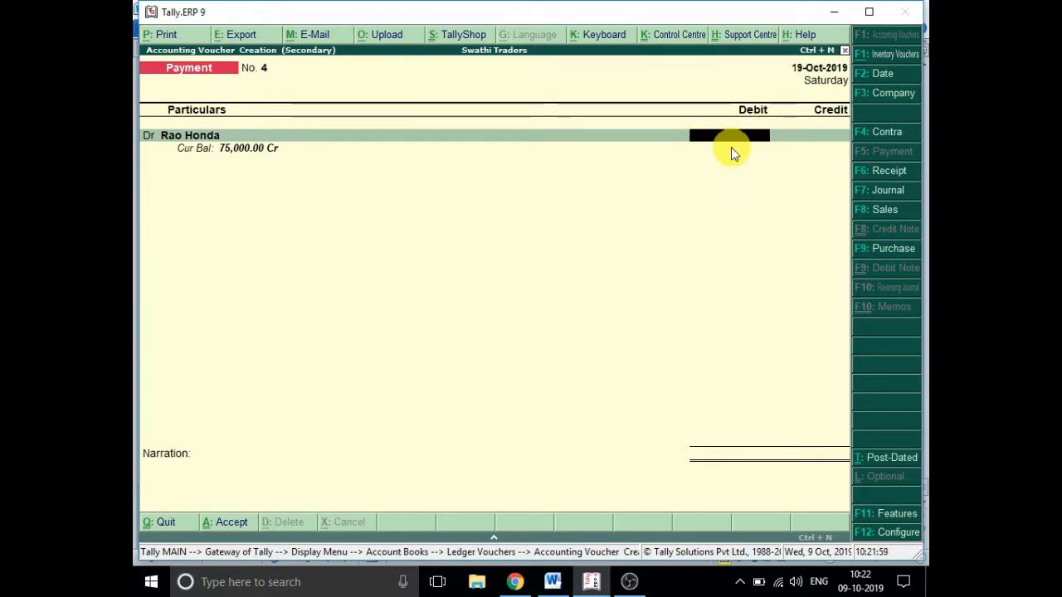
type("50000")
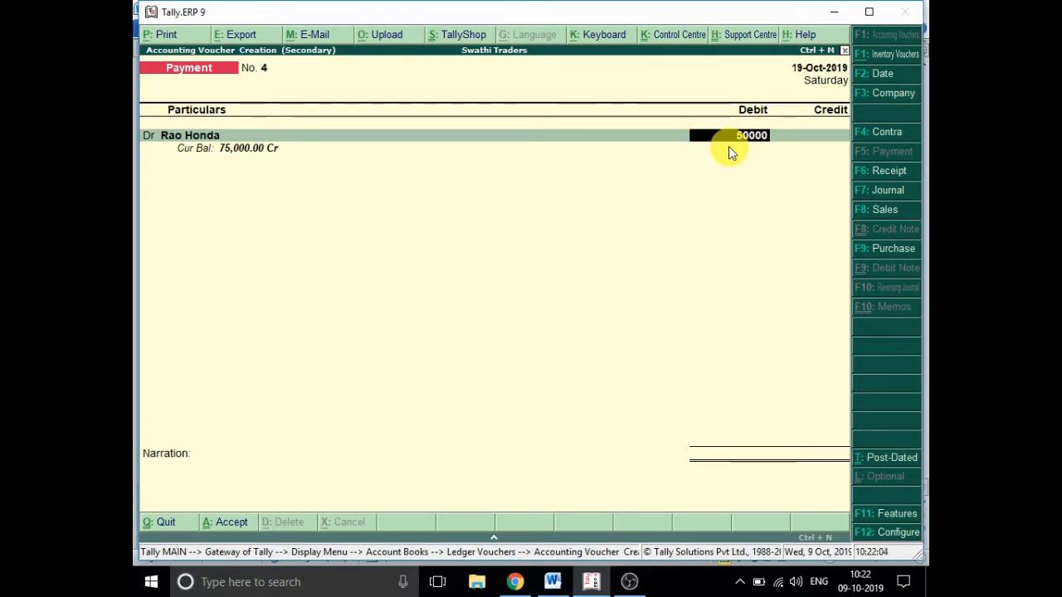
key("Return")
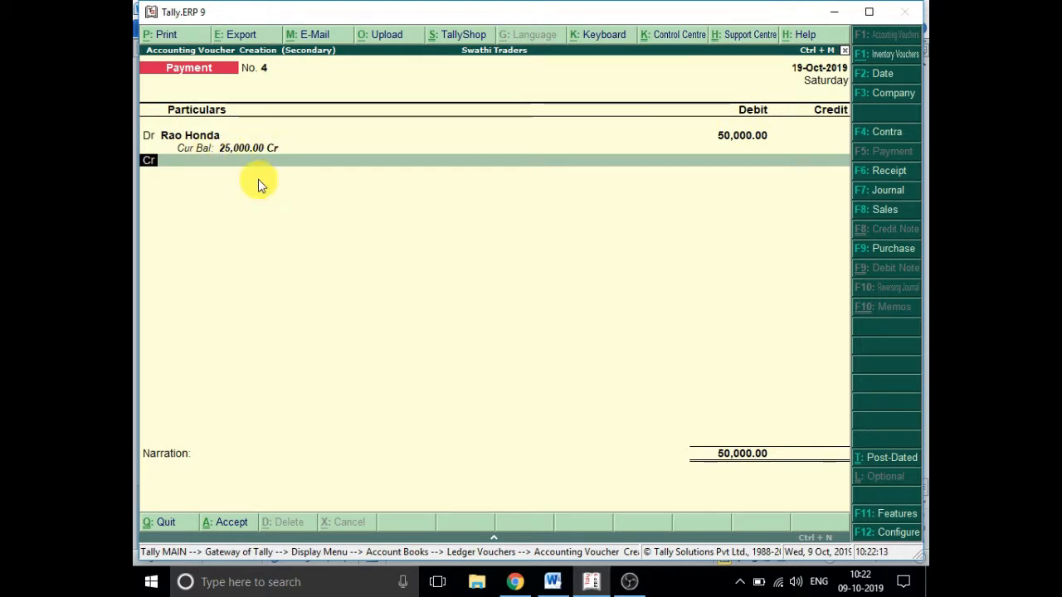
- Credit the Cash ledger with 50,000.00 as the balancing entry of the payment voucher
key("Return")
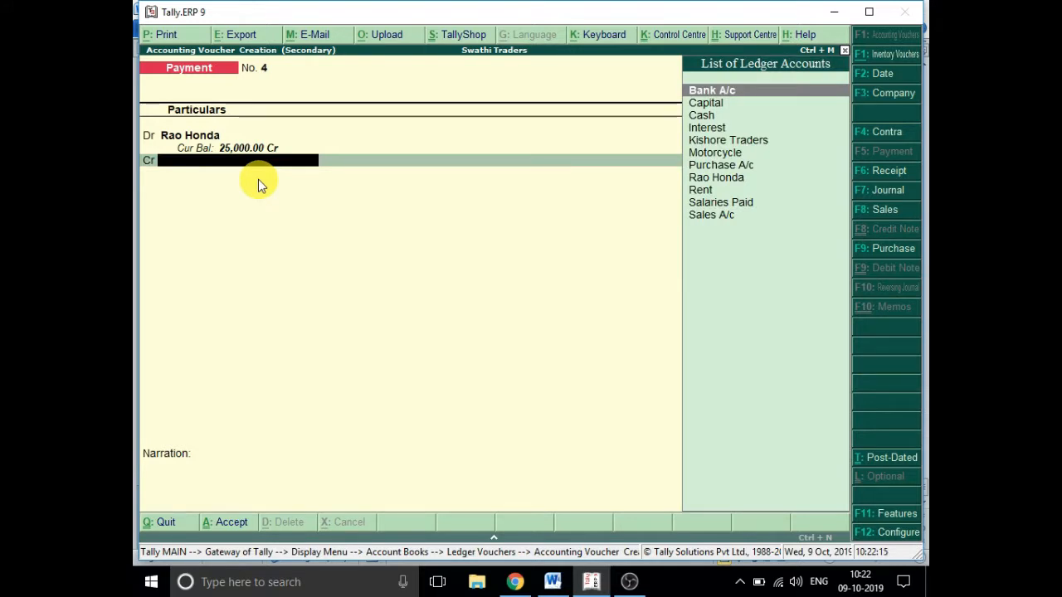
key("Down")
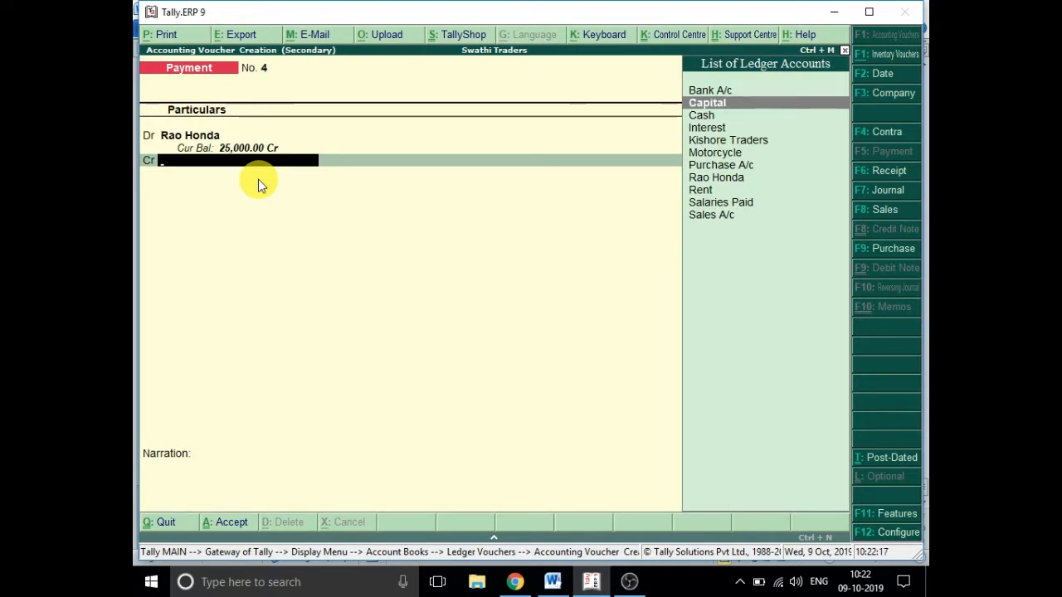
key("Down")
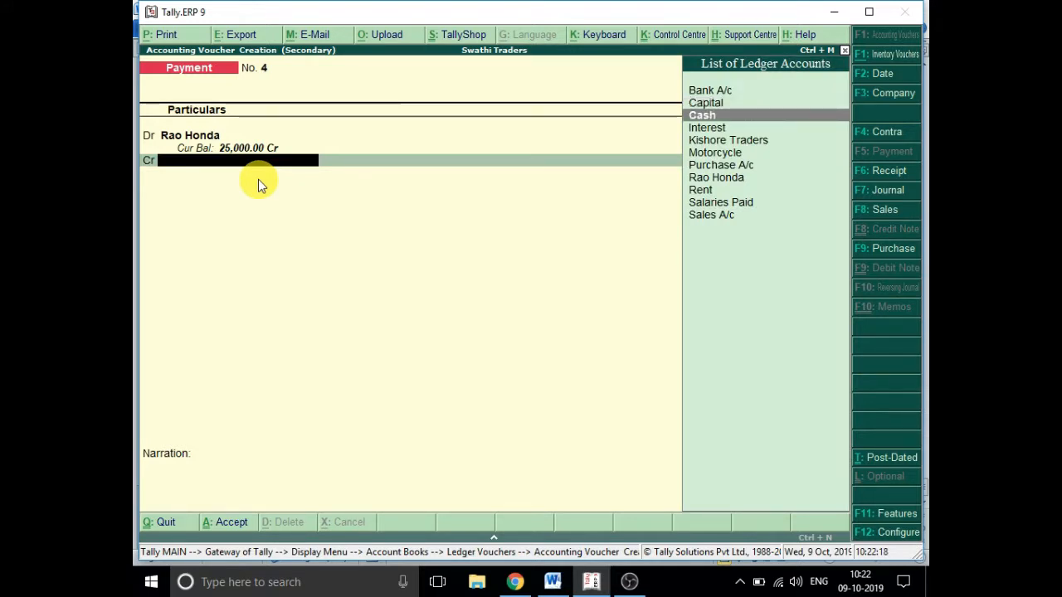
left_click(711, 117)
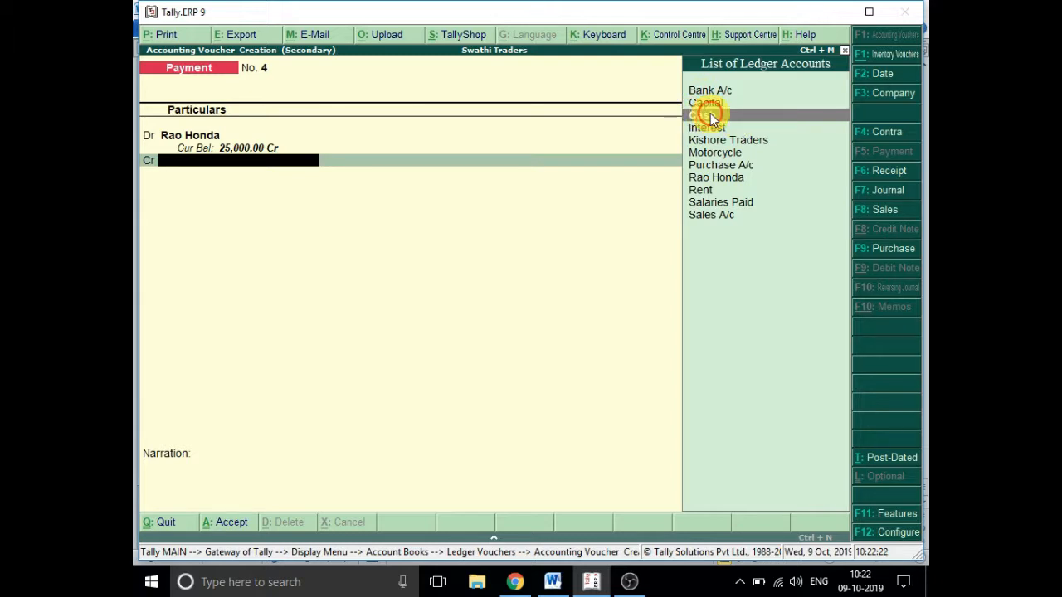
key("Return")
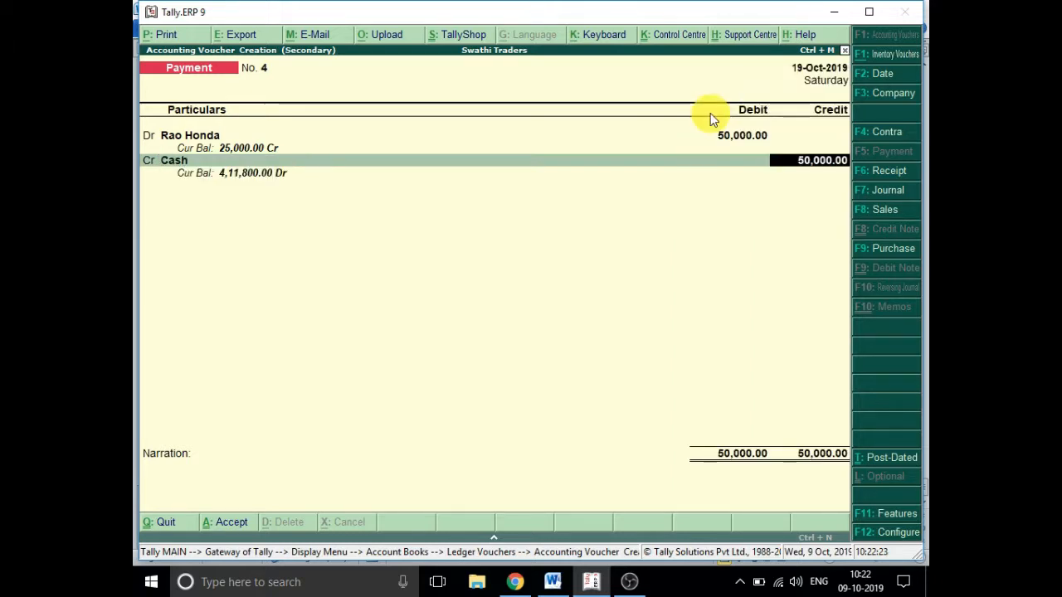
left_click(822, 165)
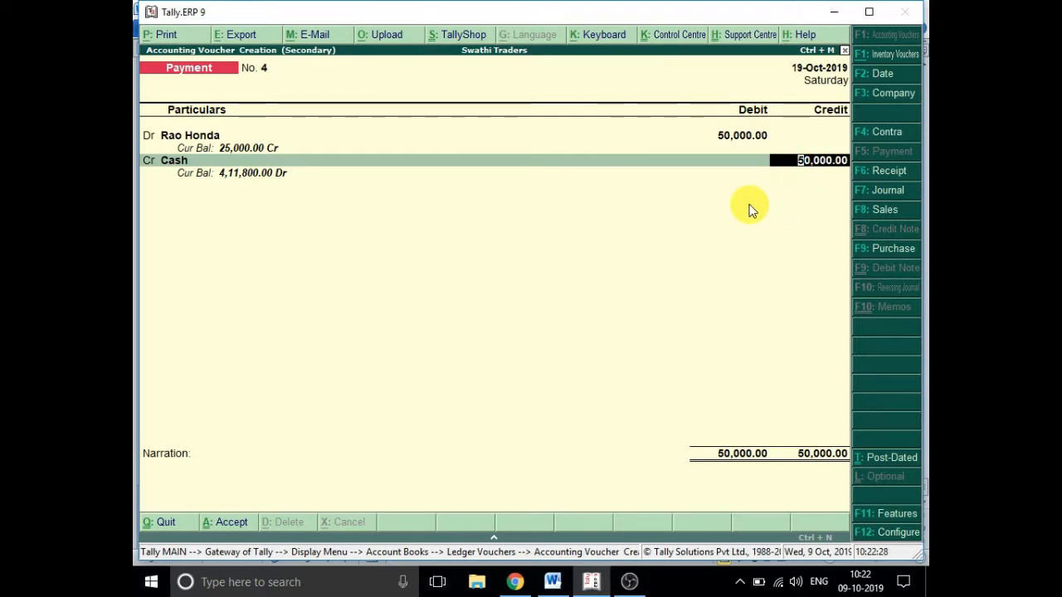
key("Return")
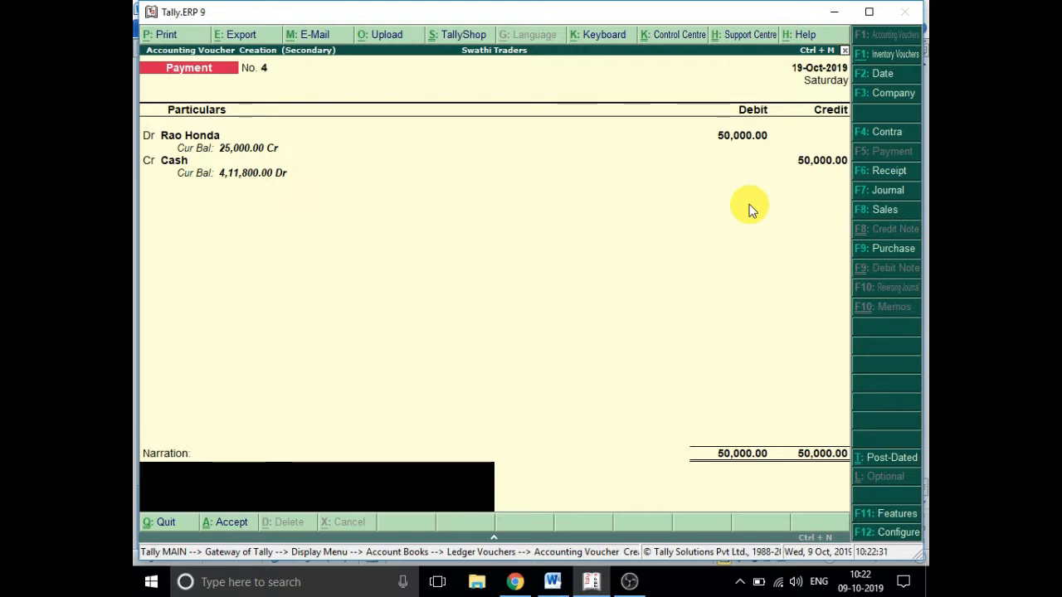
- Enter the narration "Being cash payment to Rao honda" and accept the payment voucher
type("Being cash payment to Rao honda")
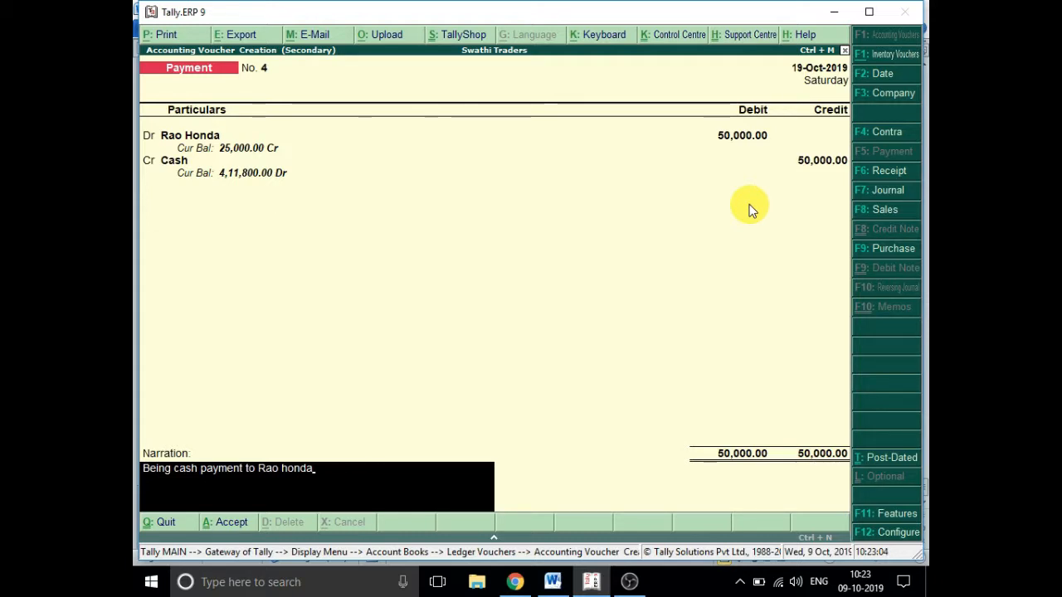
key("Return")
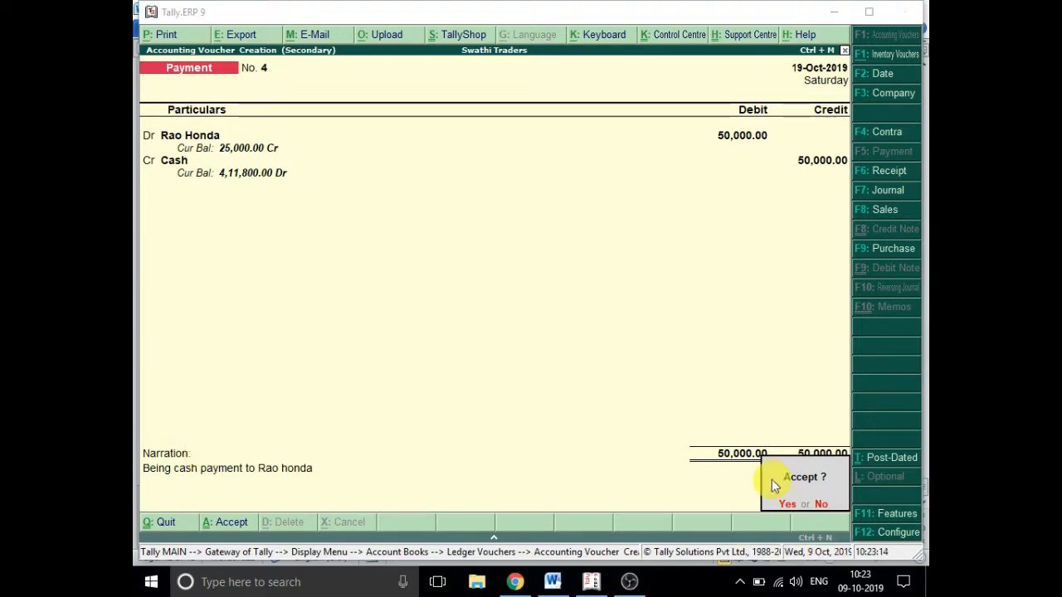
left_click(785, 506)
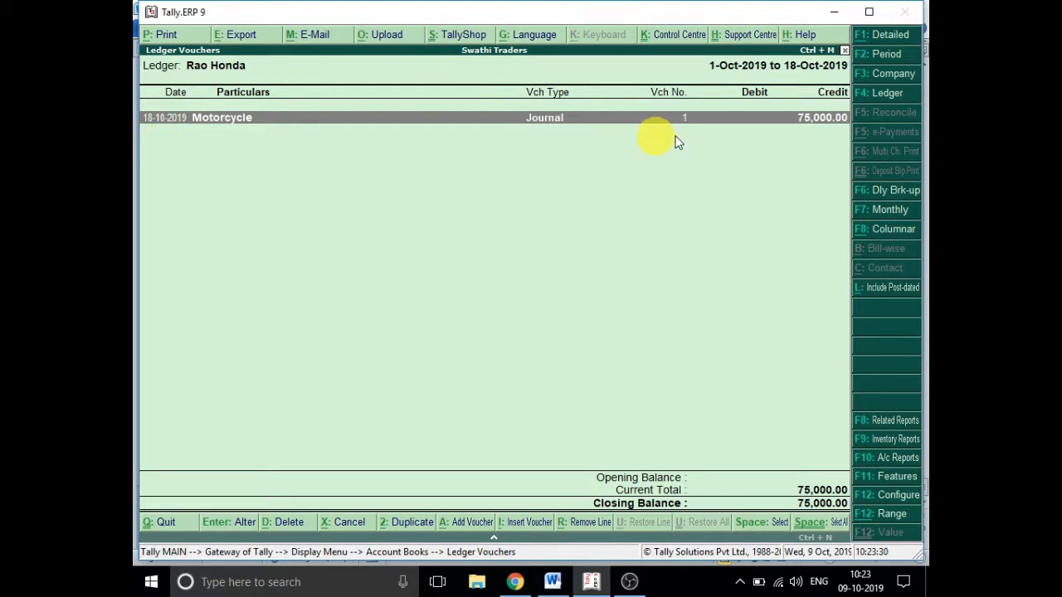
- Extend the Rao Honda ledger's period to run from 1-10-2019 to 19-10-2019
left_click(884, 55)
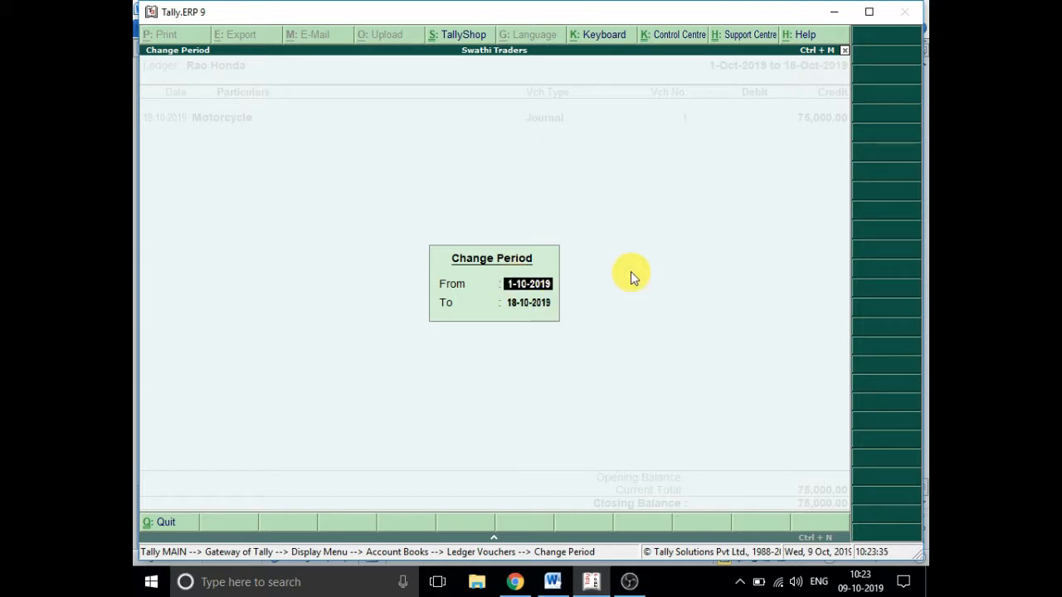
key("Return")
type("1")
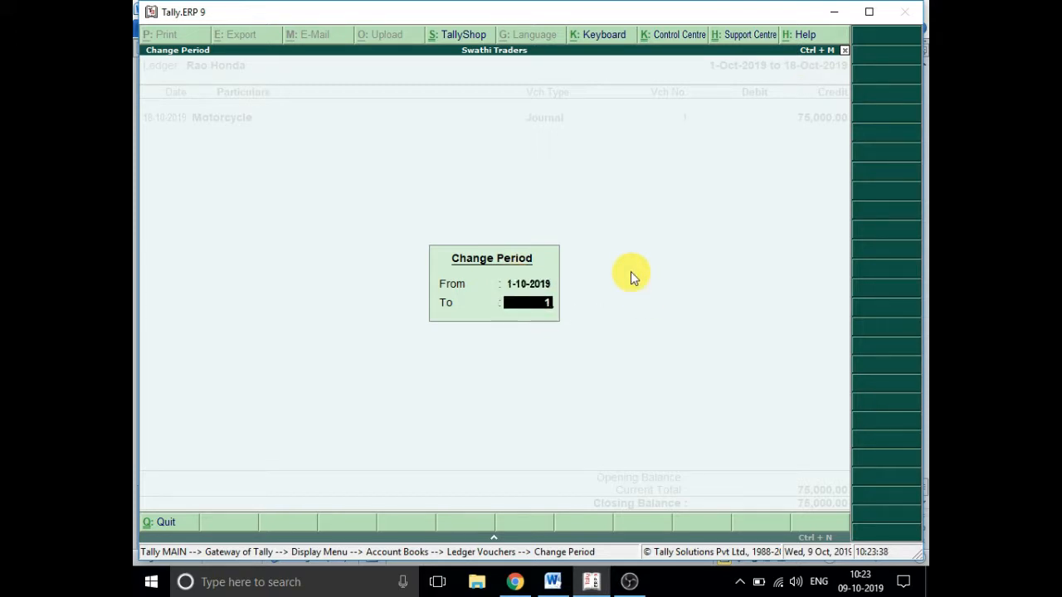
type("/10")
key("BackSpace")
key("BackSpace")
key("BackSpace")
type("9/10")
key("Return")
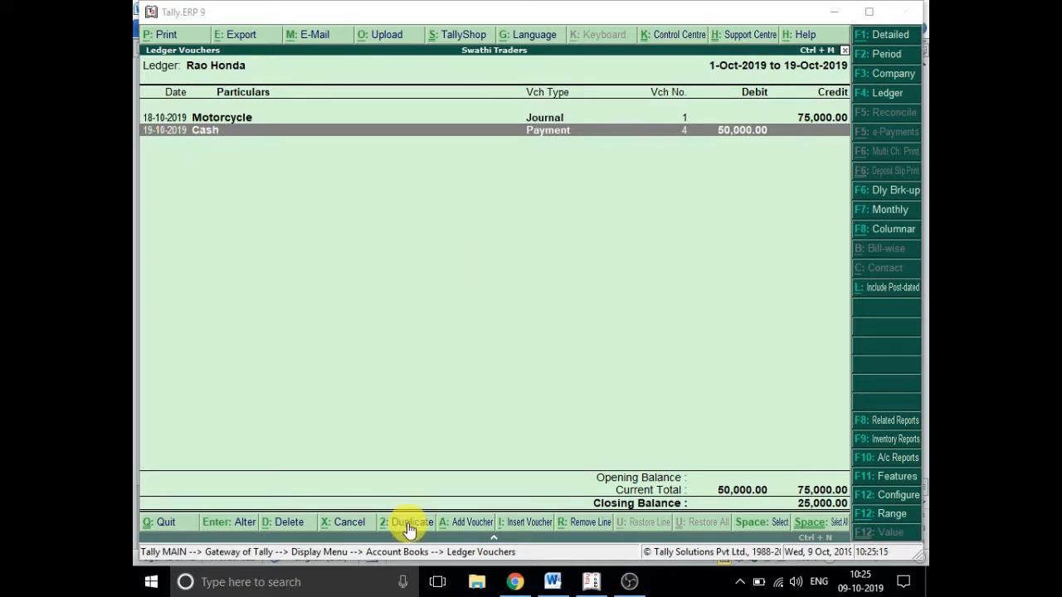
- Duplicate the 19-10-2019 cash payment voucher and set its Rao Honda debit and Cash credit to 25,000
left_click(407, 523)
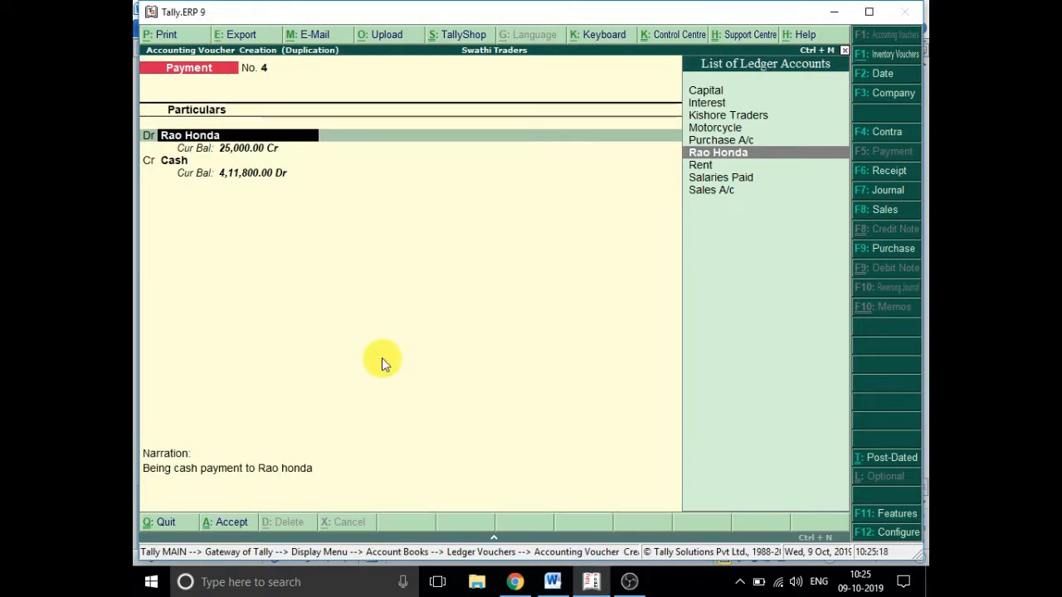
key("Return")
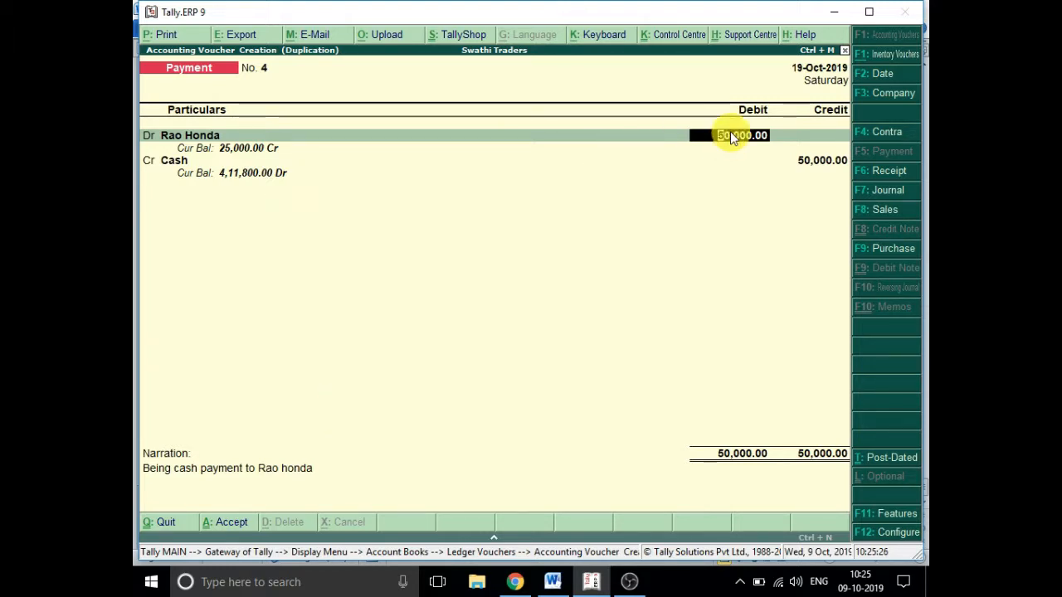
type("25000")
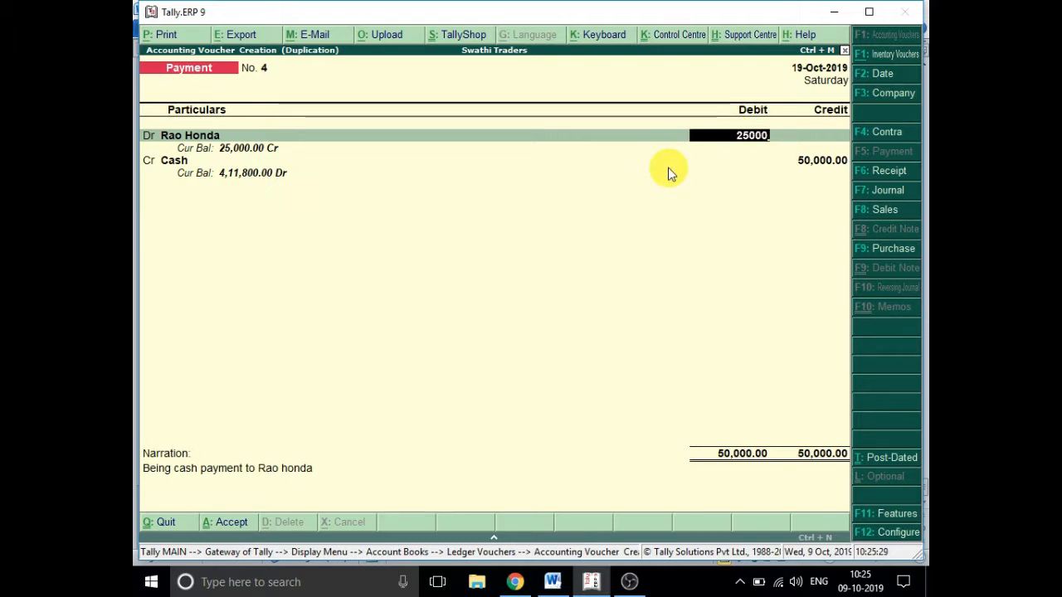
key("Return")
key("Return")
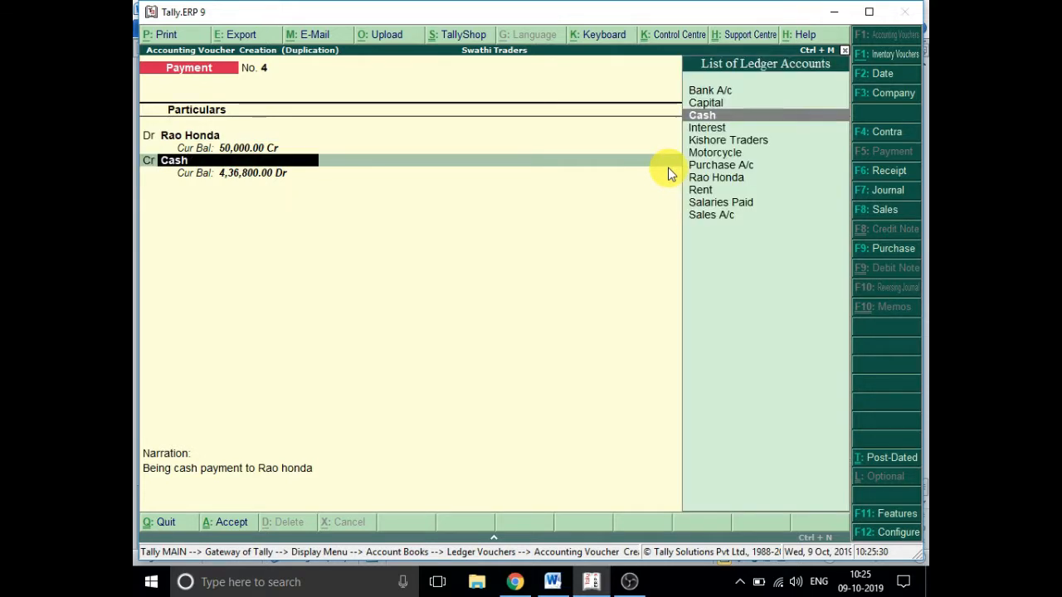
key("Return")
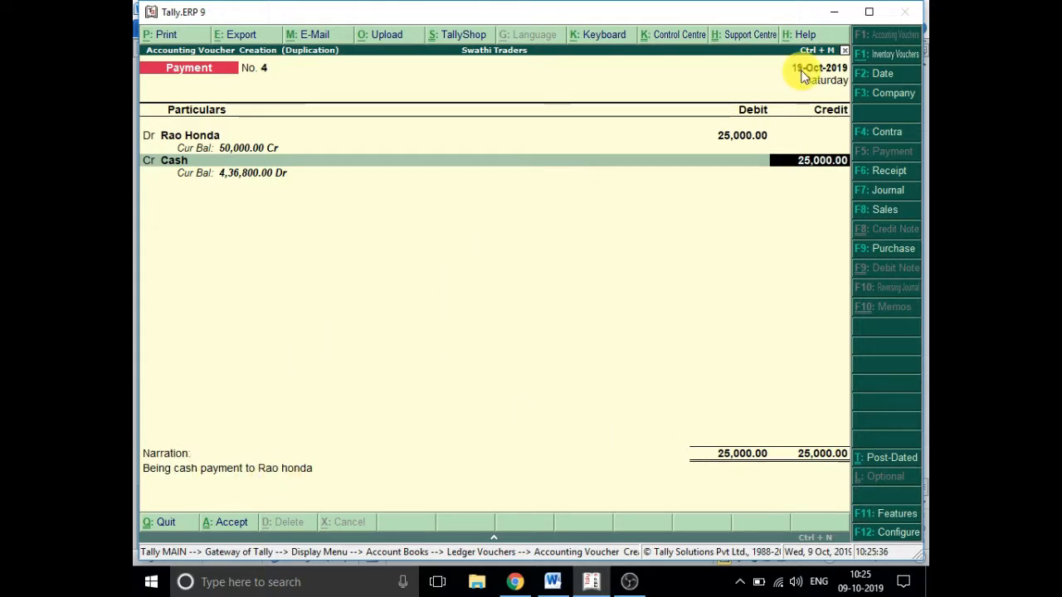
- Date the duplicated payment voucher 20-10-2019 and accept it with its existing narration
left_click(879, 75)
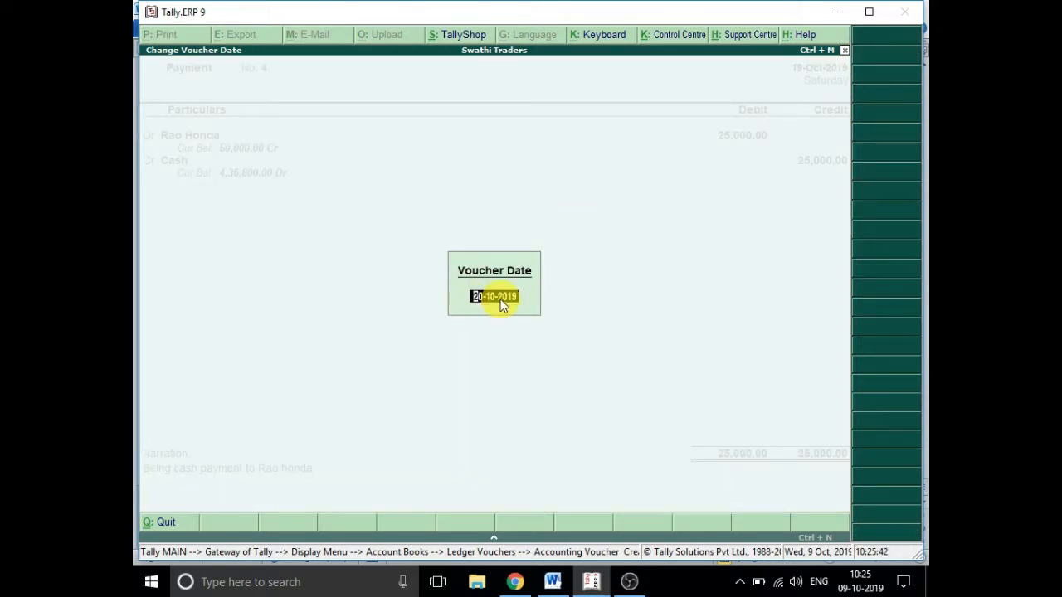
key("Return")
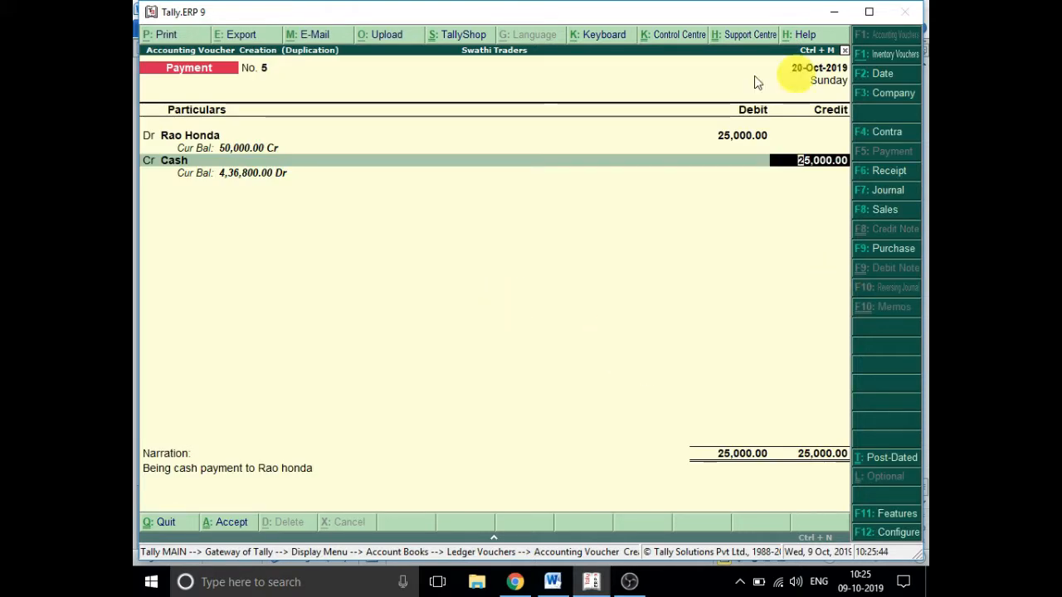
key("Return")
key("Return")
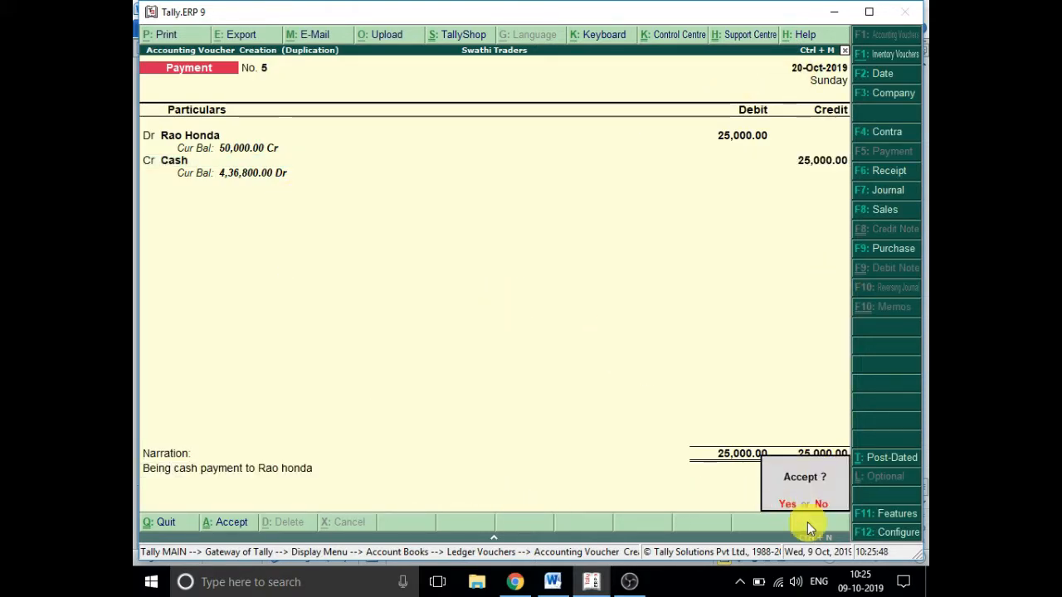
left_click(786, 504)
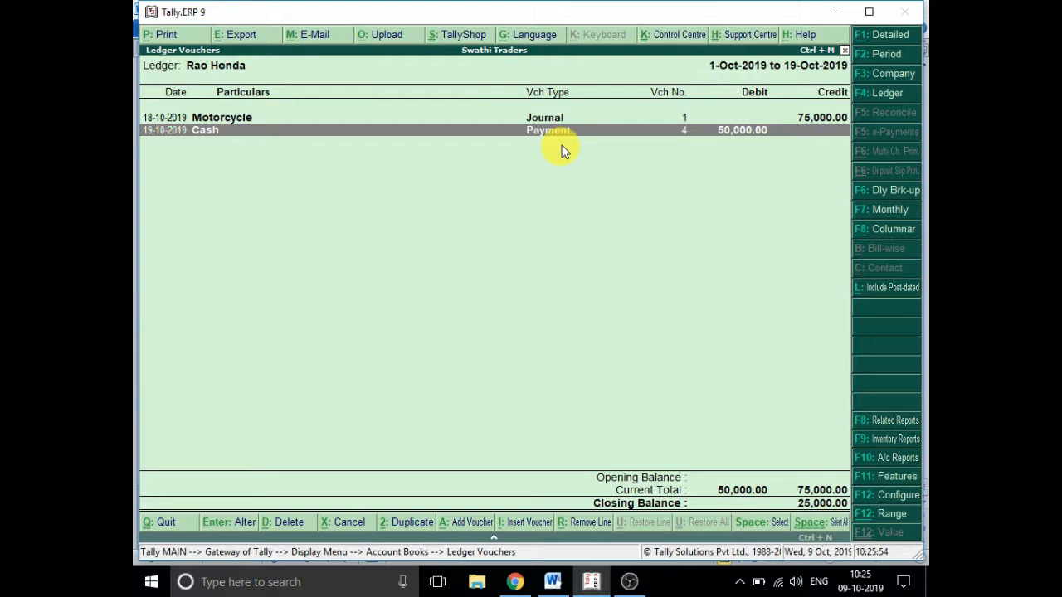
- Set the end of the Rao Honda ledger's period to 20-10-2019
left_click(886, 59)
key("Return")
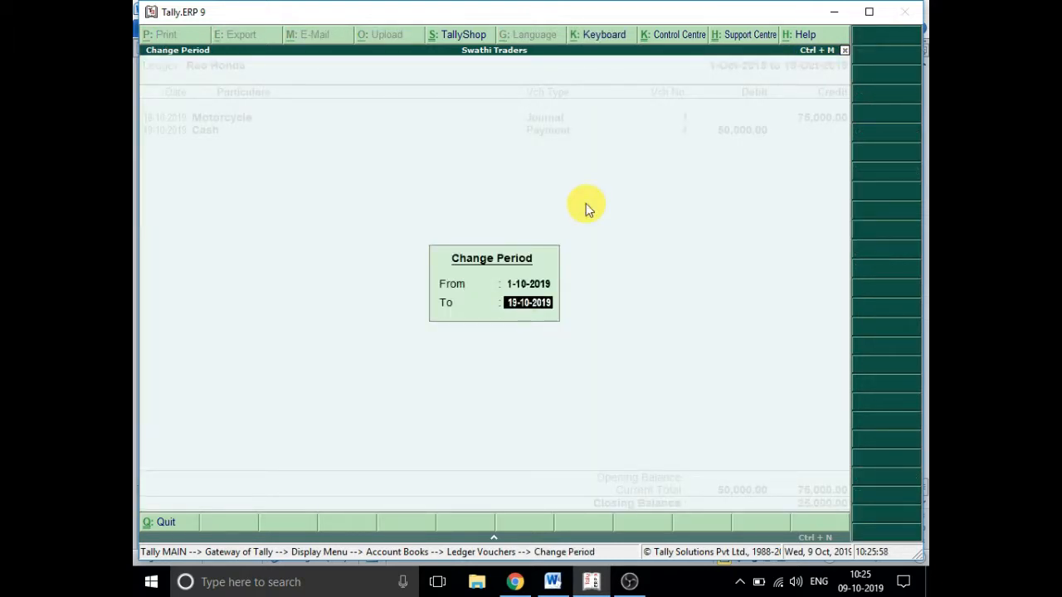
type("20/10")
key("Return")
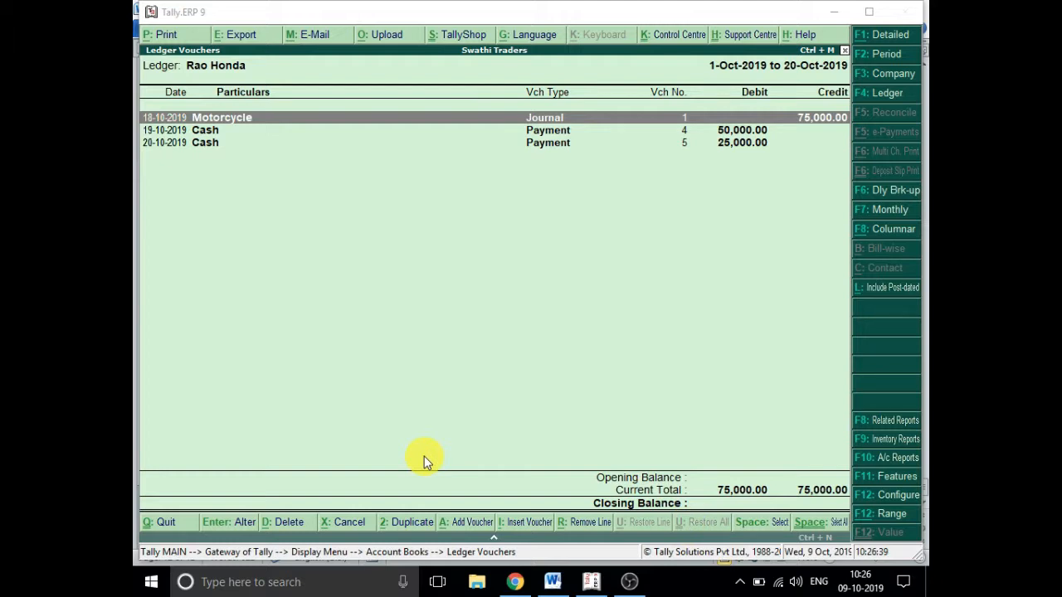
- Select the Motorcycle journal line and the 20-10-2019 Cash payment line, and remove both from the ledger report
left_click(780, 528)
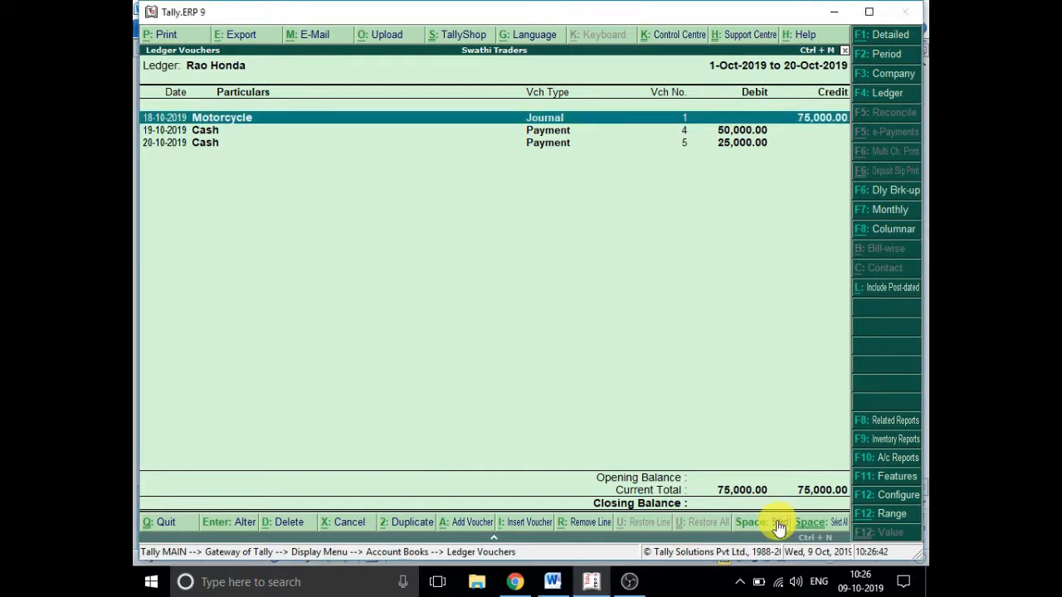
left_click(196, 145)
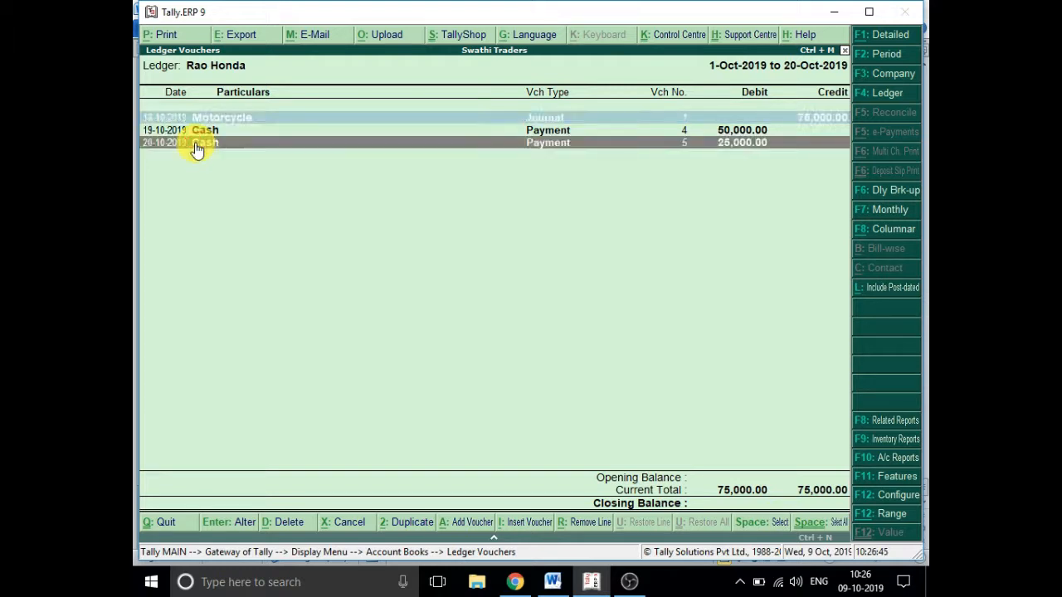
left_click(767, 523)
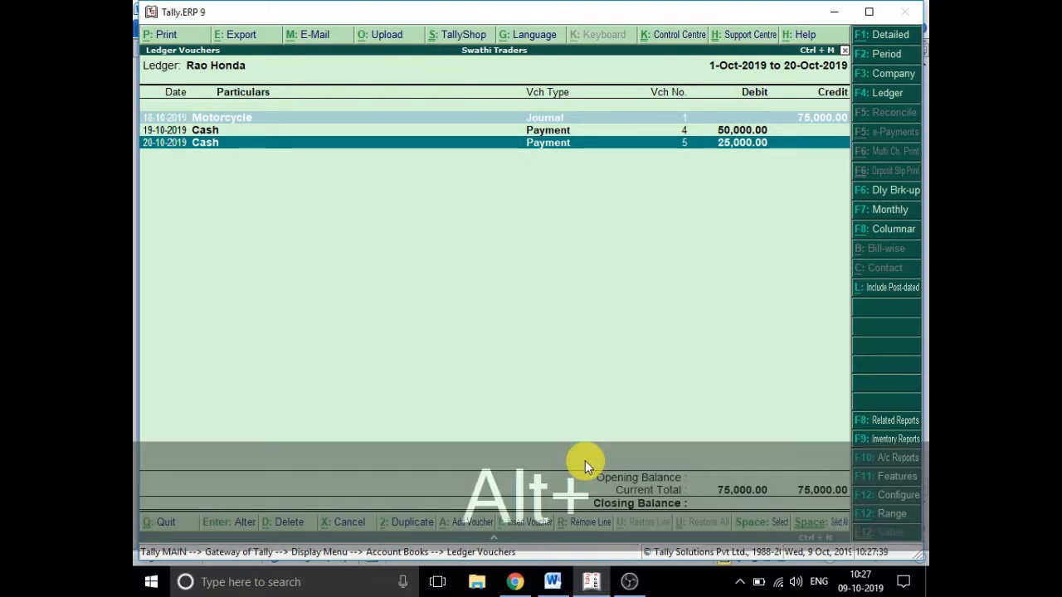
key("alt+r")
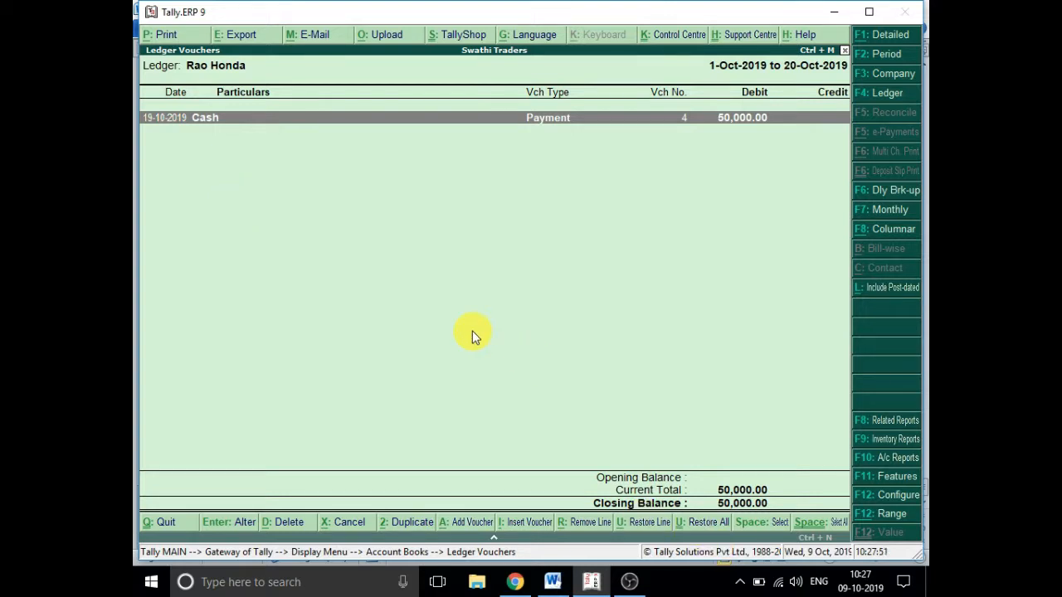
- Restore the two removed ledger lines one at a time
key("alt")
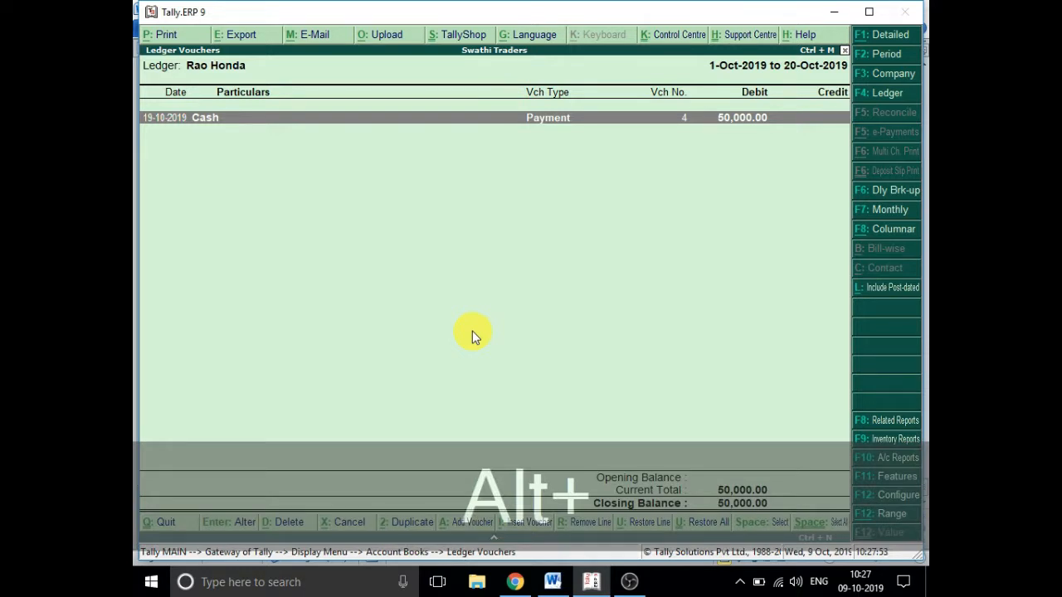
key("alt+u")
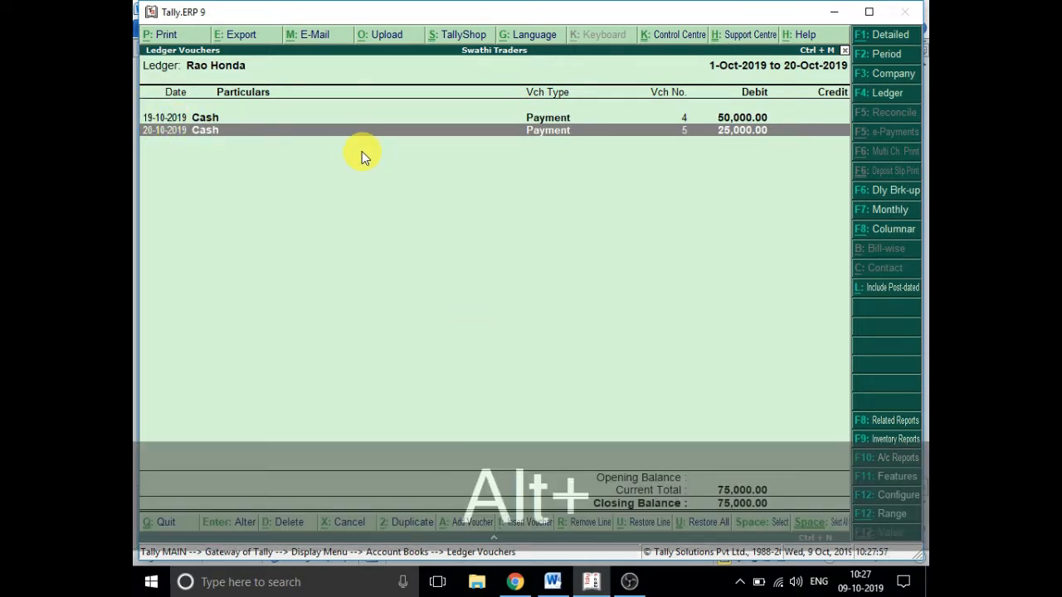
key("alt+u")
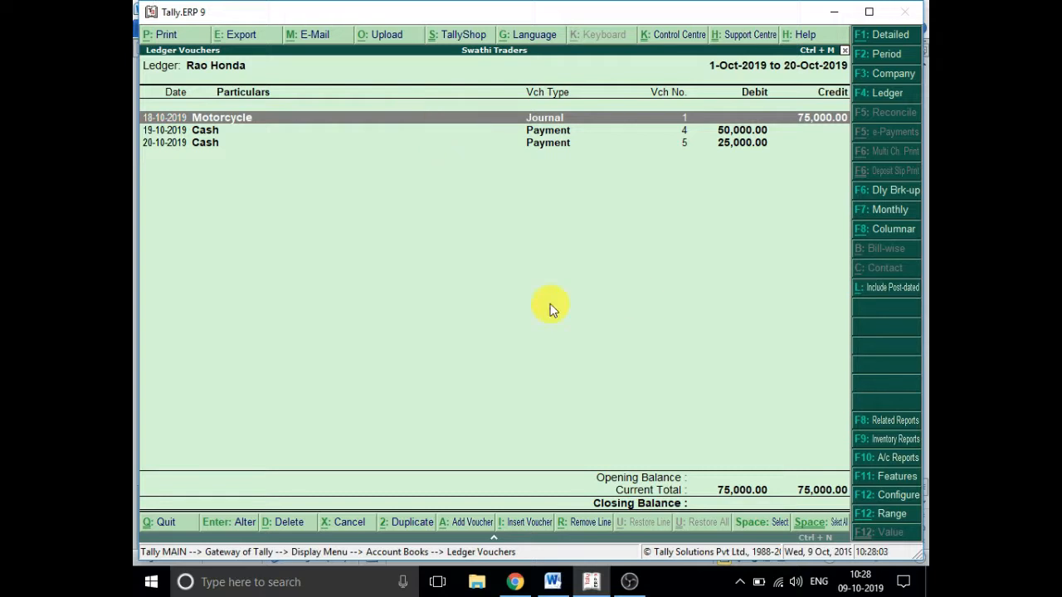
- Select and remove all lines of the Rao Honda ledger report, and restore them all at once
left_click(840, 522)
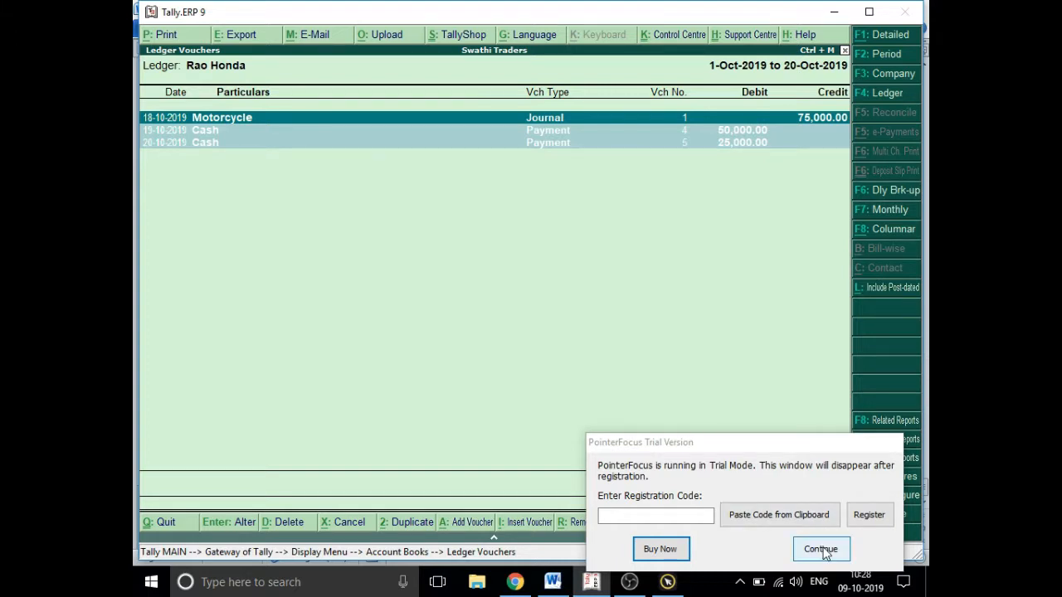
left_click(821, 549)
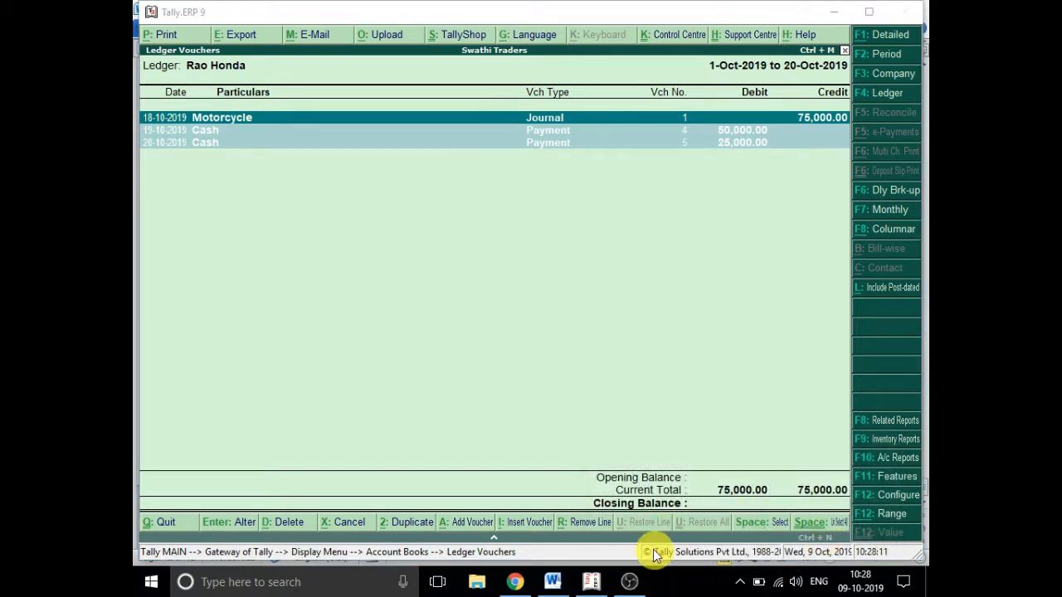
left_click(591, 528)
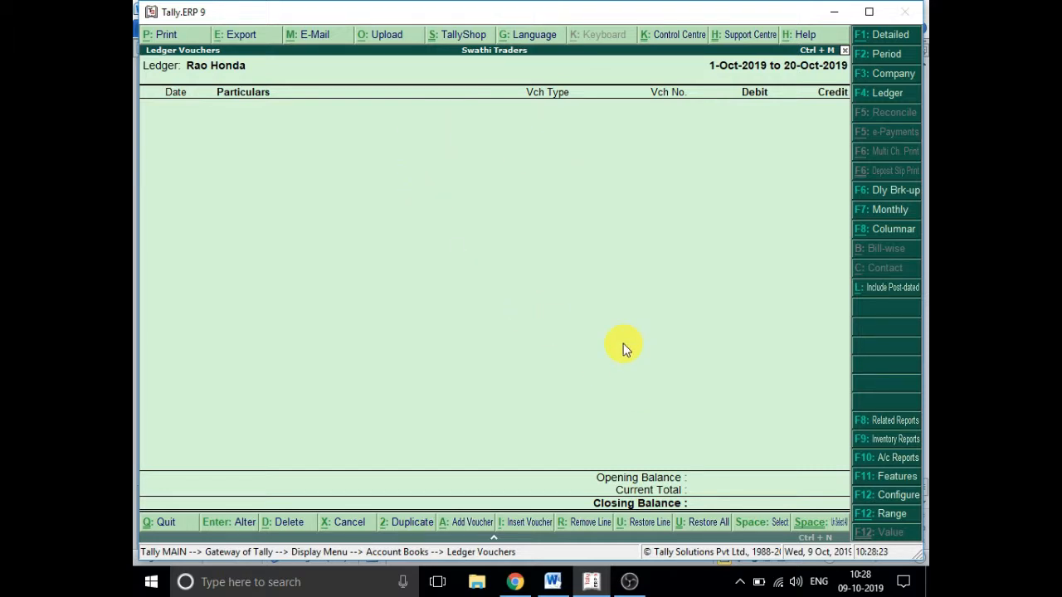
key("ctrl+u")
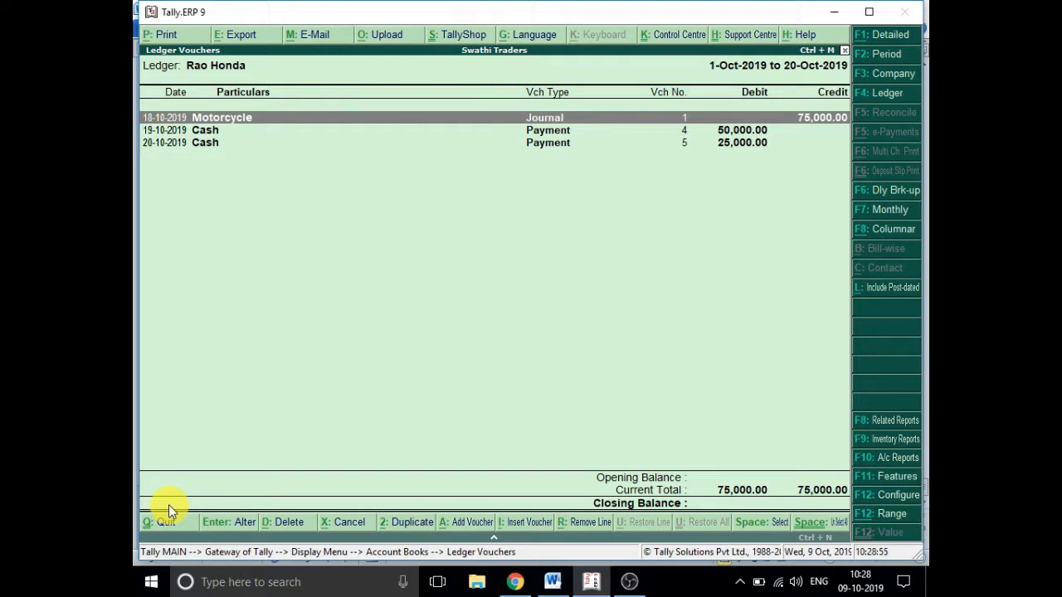
- Leave the Rao Honda ledger and display the Kishore Traders ledger
key("ctrl")
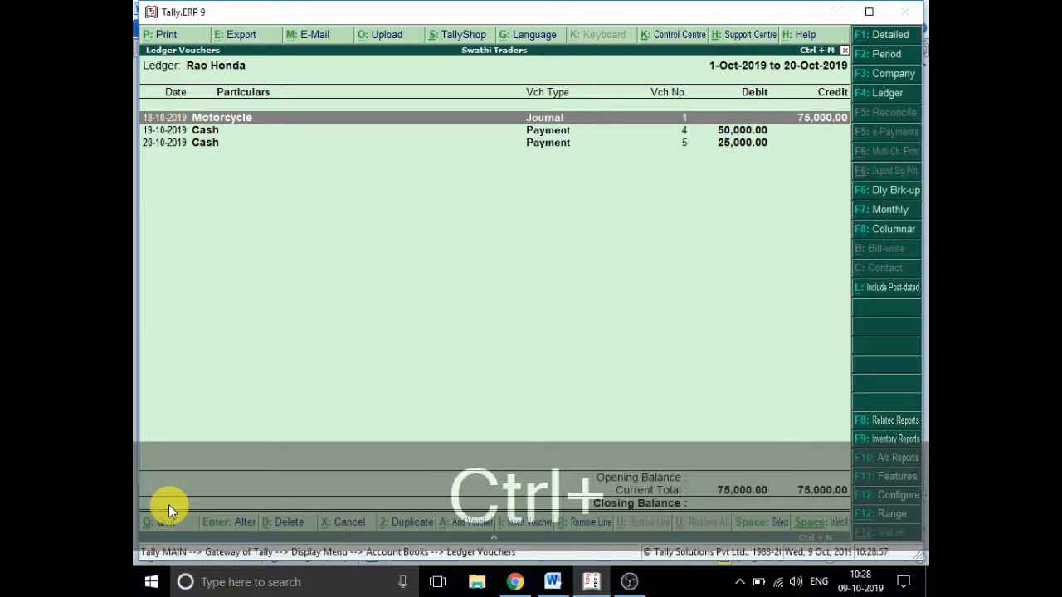
key("ctrl+q")
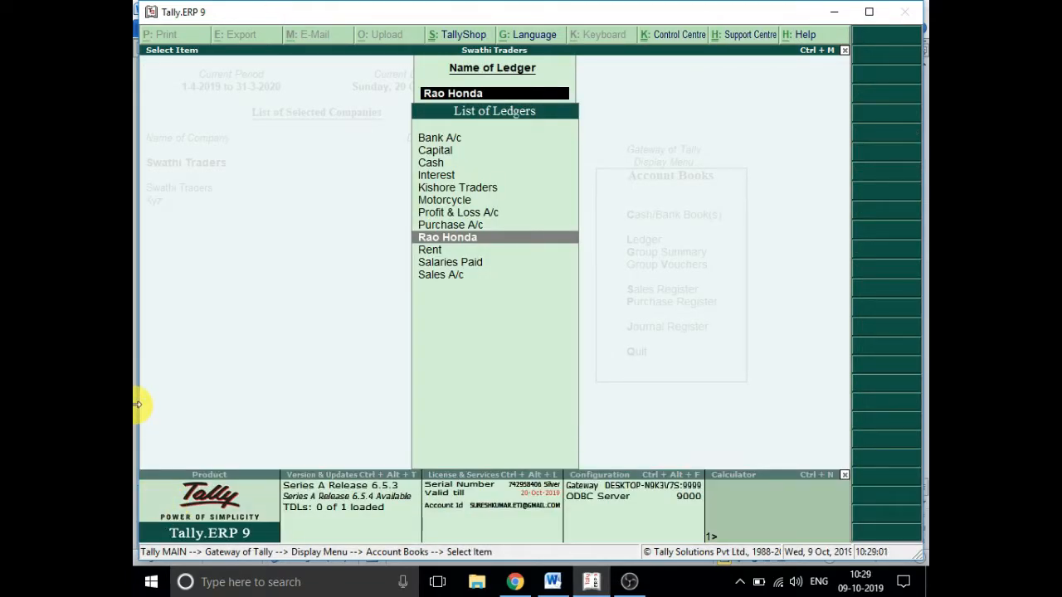
key("Up")
key("Up")
key("Up")
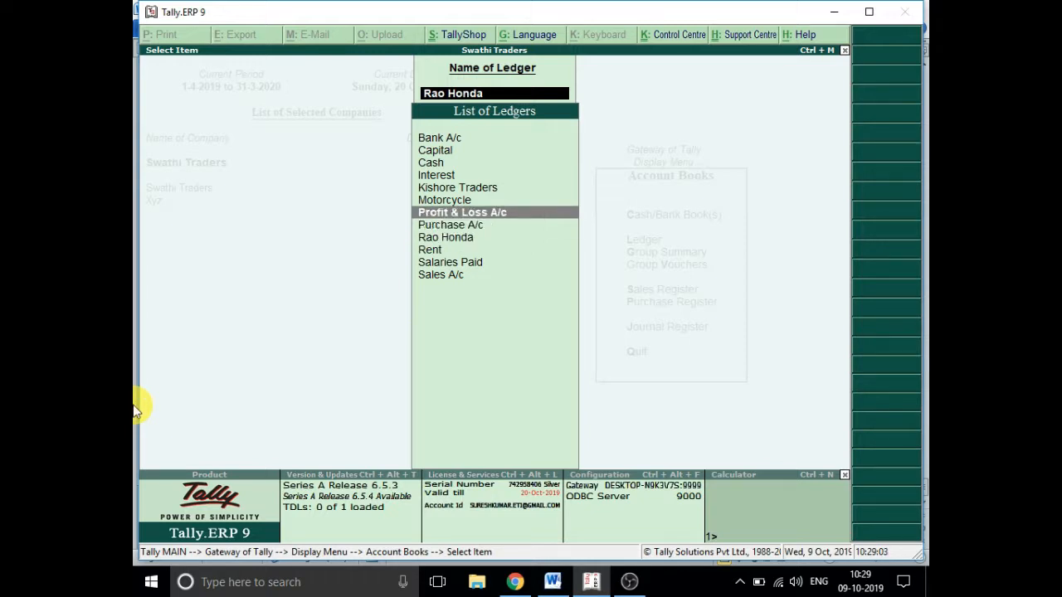
key("Up")
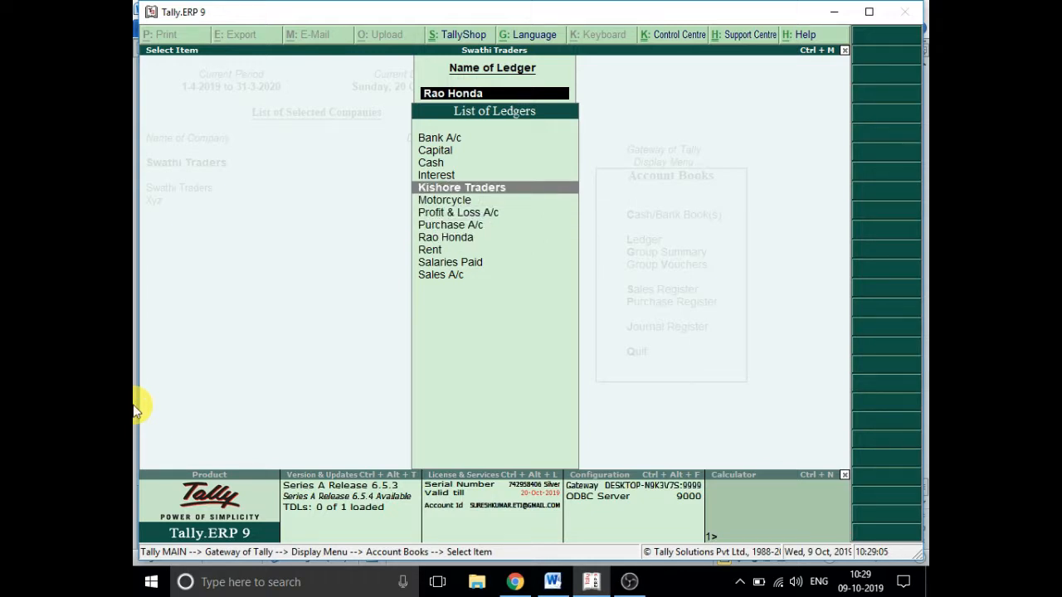
key("Return")
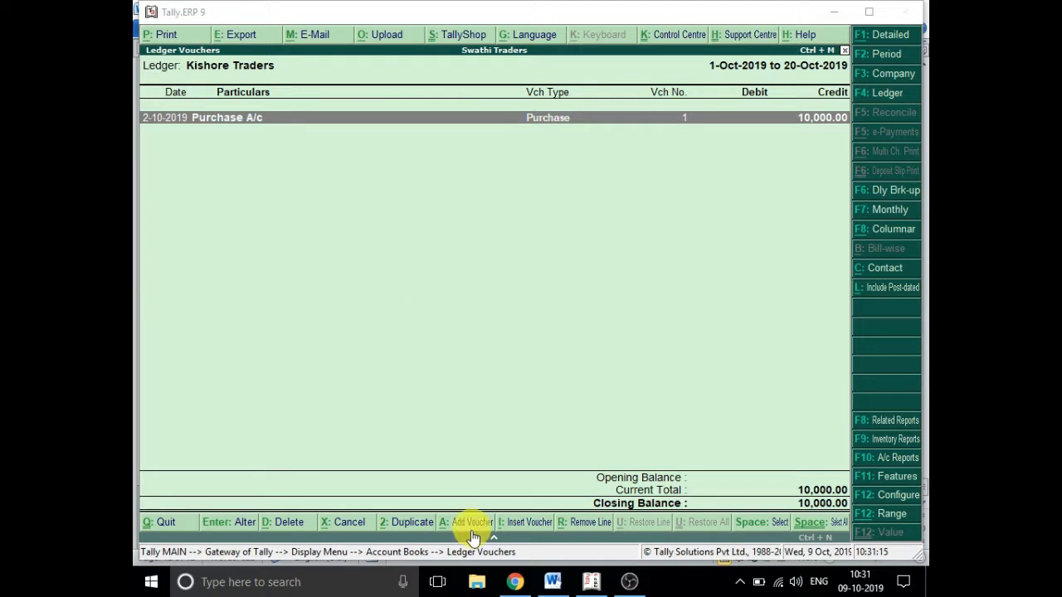
- Add a payment voucher from the Kishore Traders ledger and debit Kishore Traders with 10,000
key("alt")
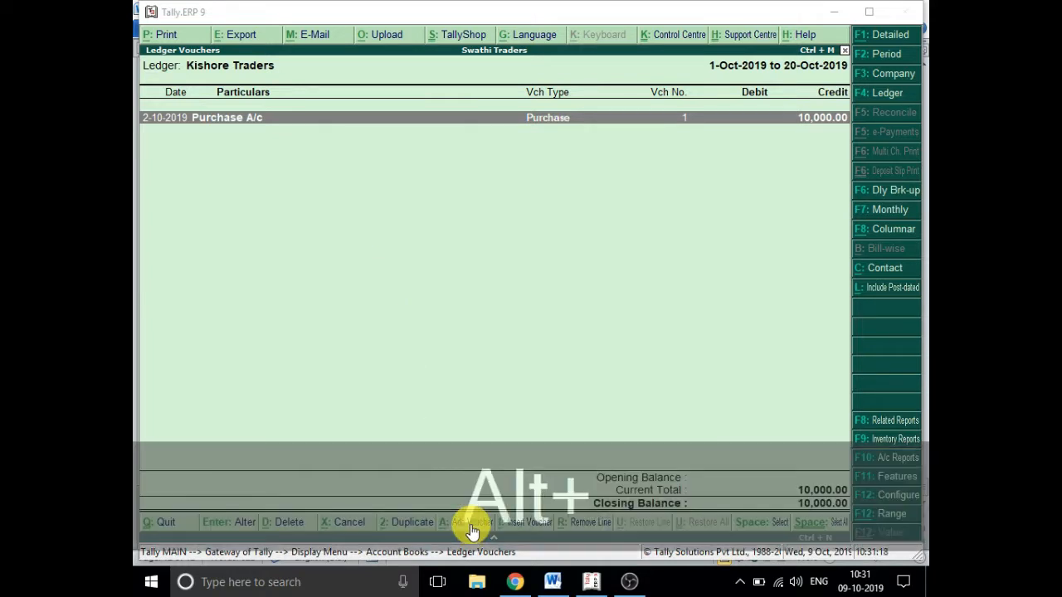
key("alt+a")
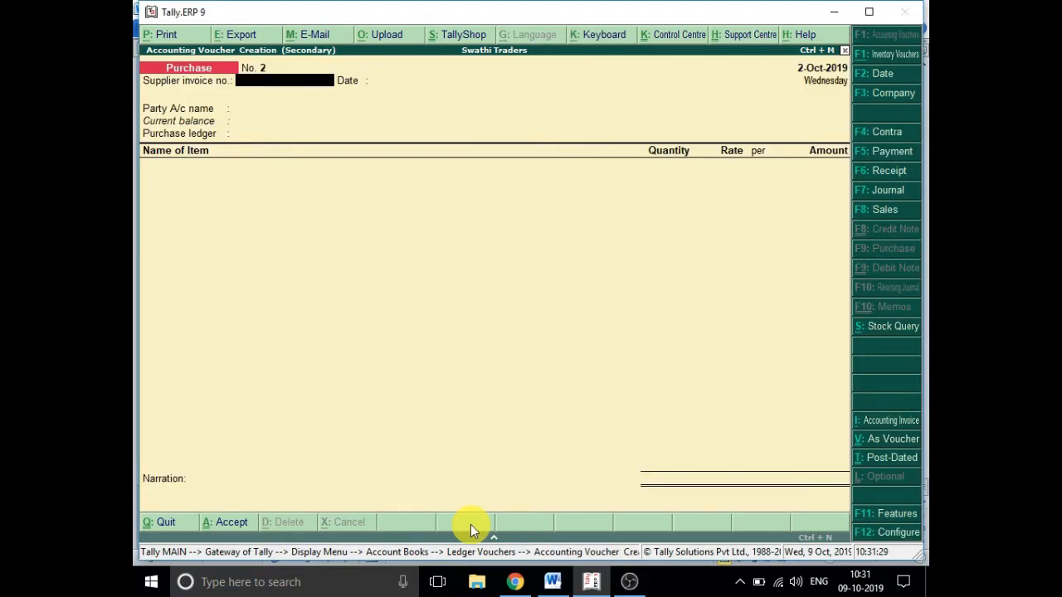
left_click(906, 156)
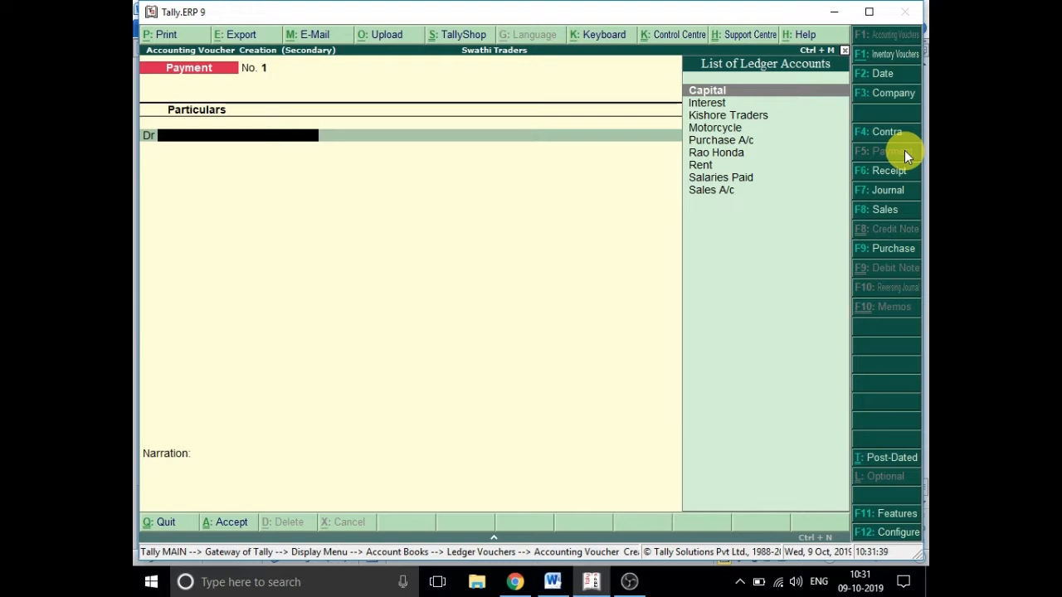
key("Down")
key("Down")
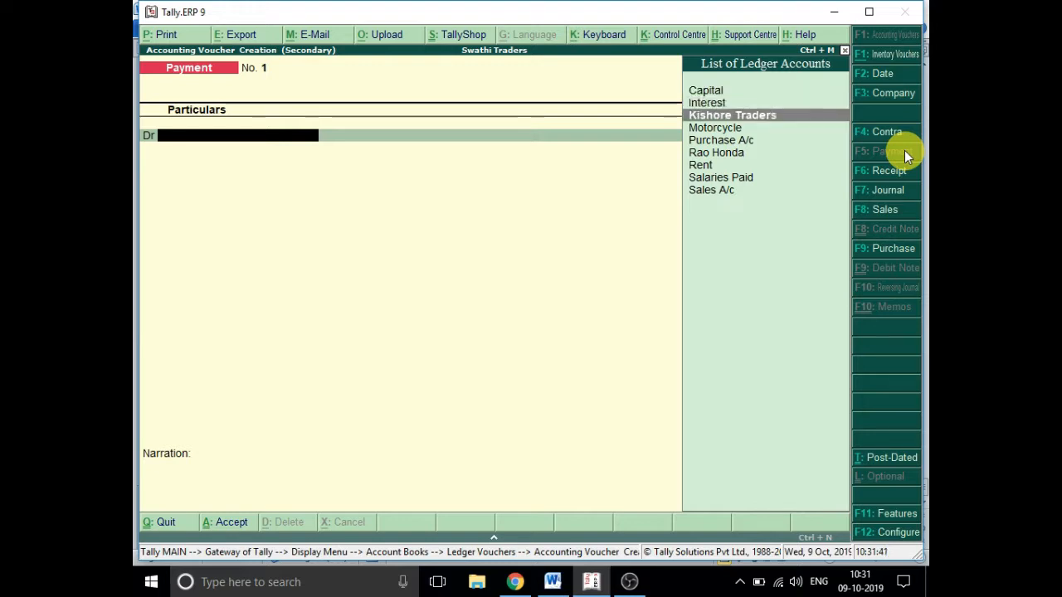
key("Return")
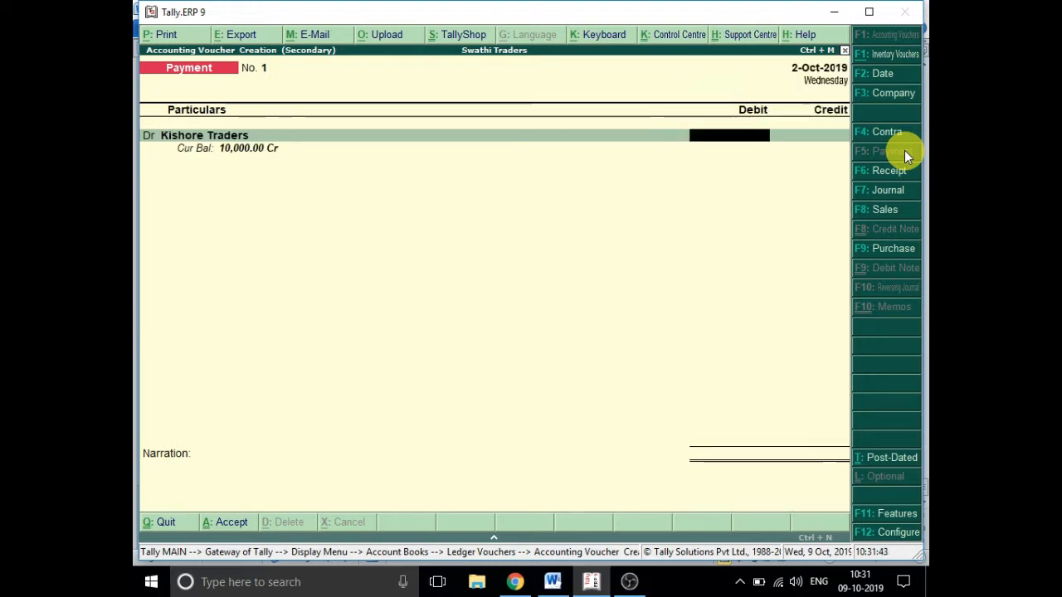
type("10000")
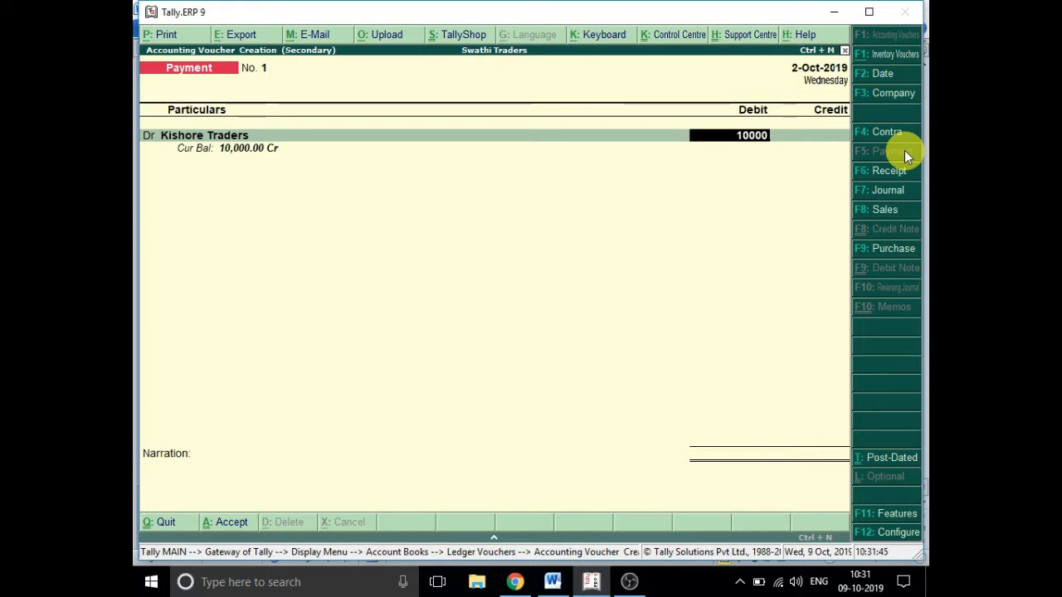
key("Return")
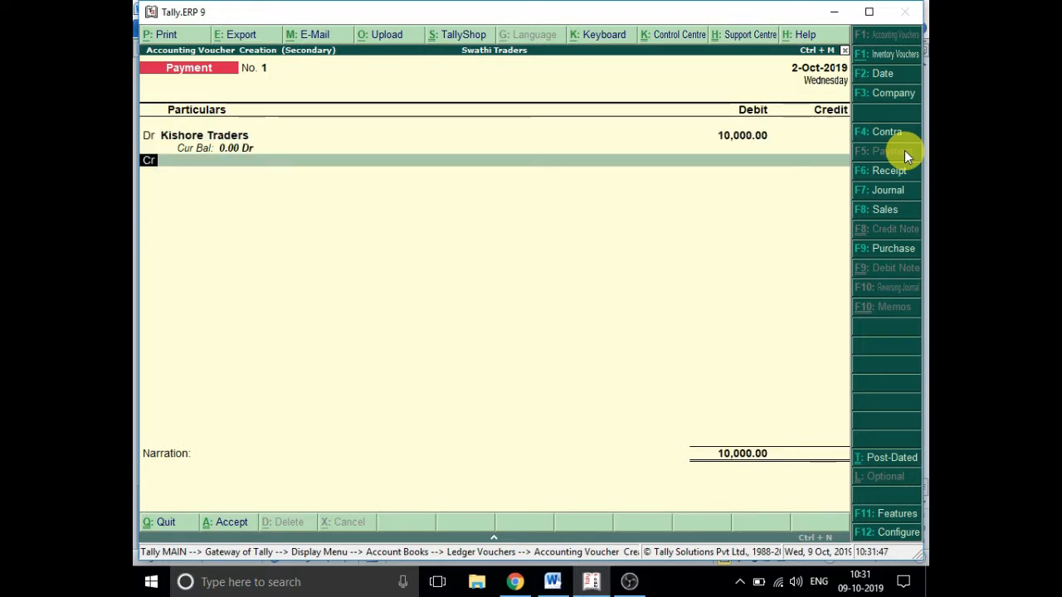
- Credit the Cash ledger with 10,000 in the payment voucher
key("Return")
key("Down")
key("Down")
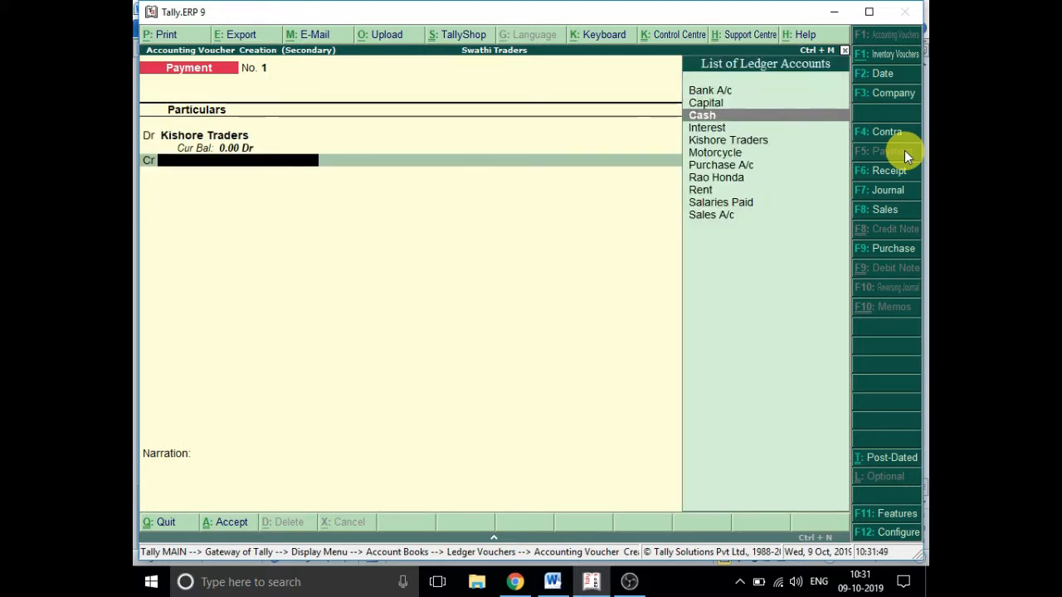
key("Return")
key("Return")
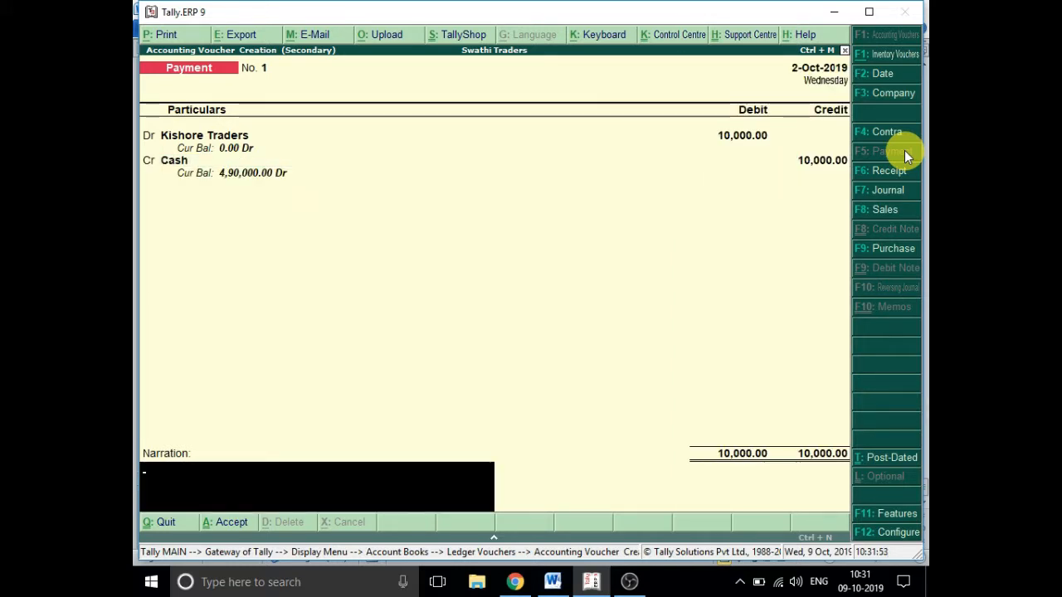
- Enter the narration "Amount paid to kishore traders" and save the payment voucher
type("Amount paid to kishore")
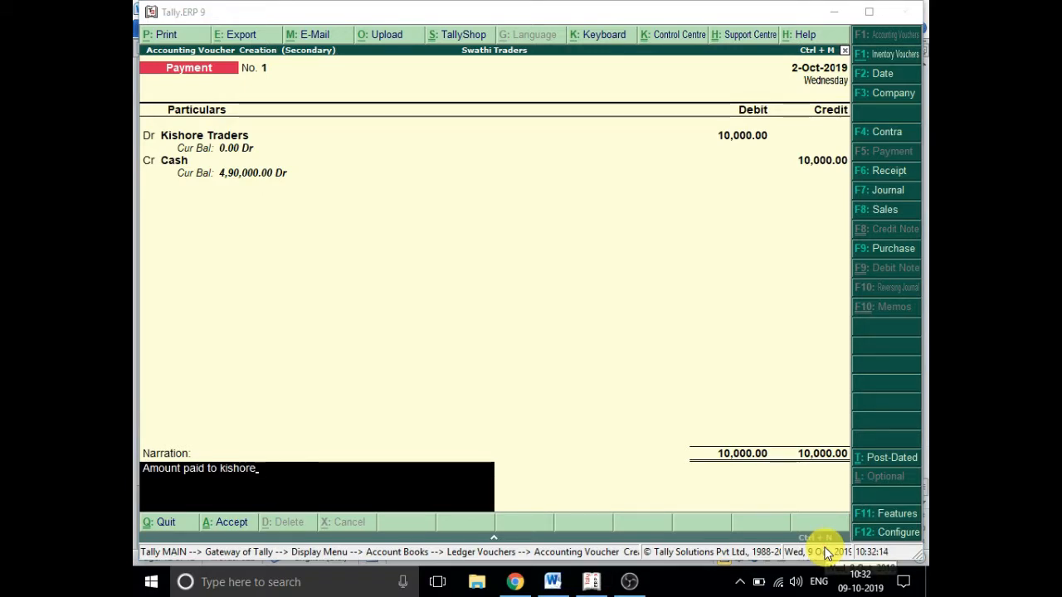
left_click(637, 444)
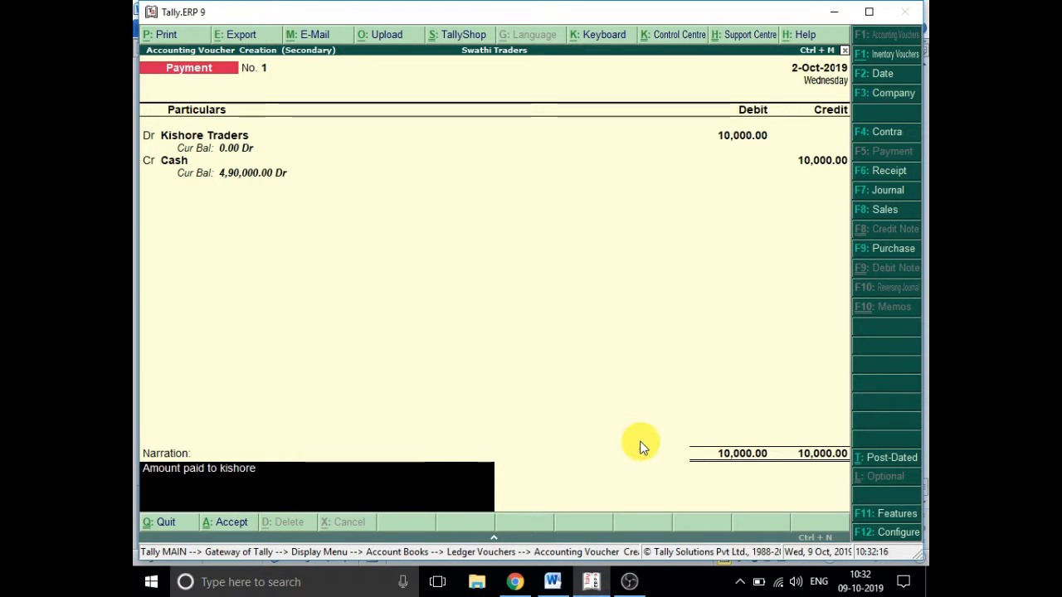
type("traders")
key("Return")
key("Return")
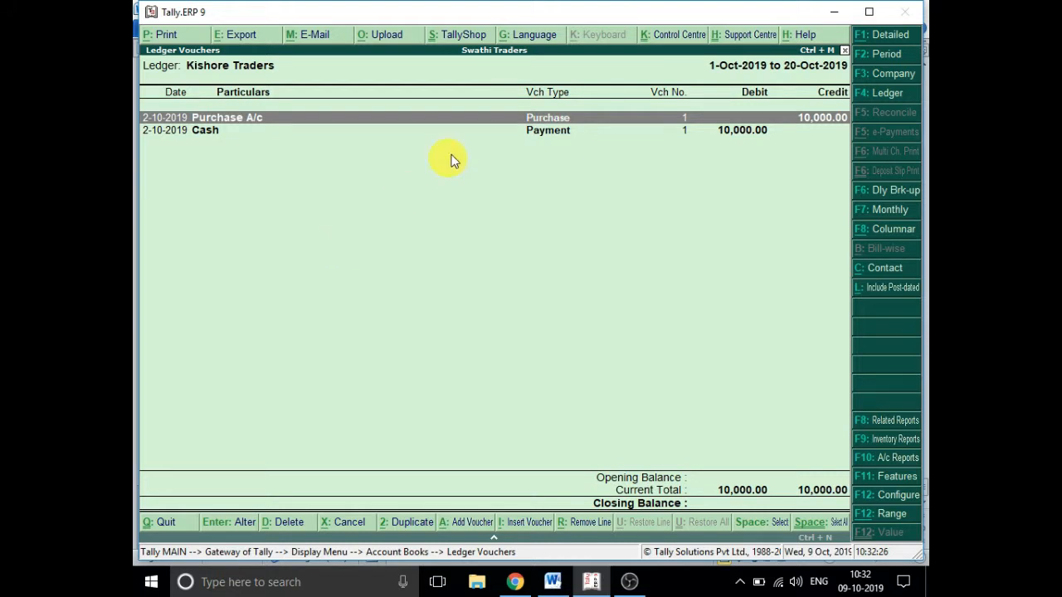
- Open the Cash payment voucher from the ledger, set its date to 20-10-2019 and save it
key("Down")
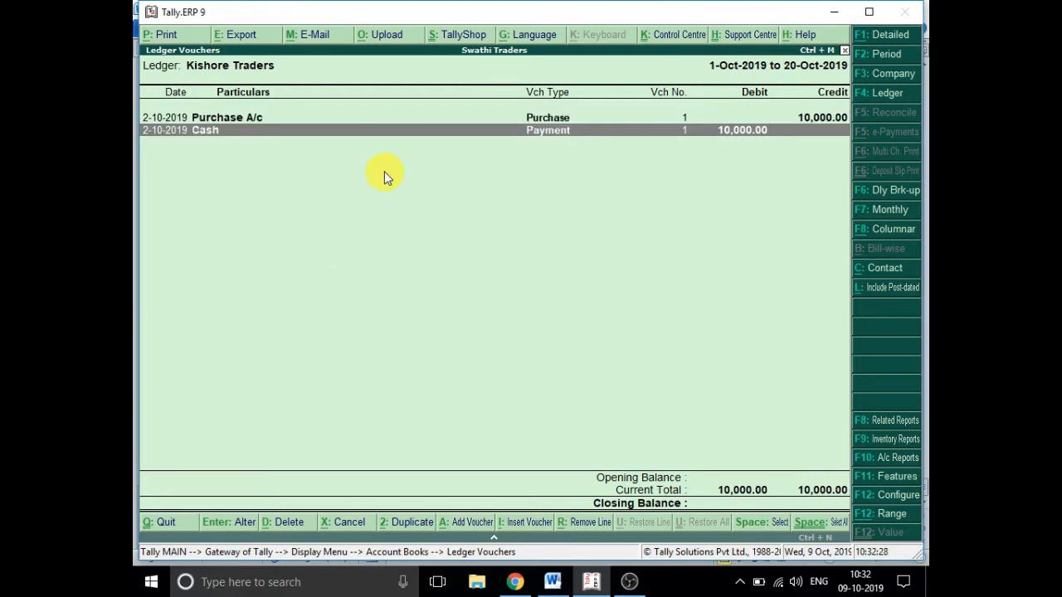
key("Return")
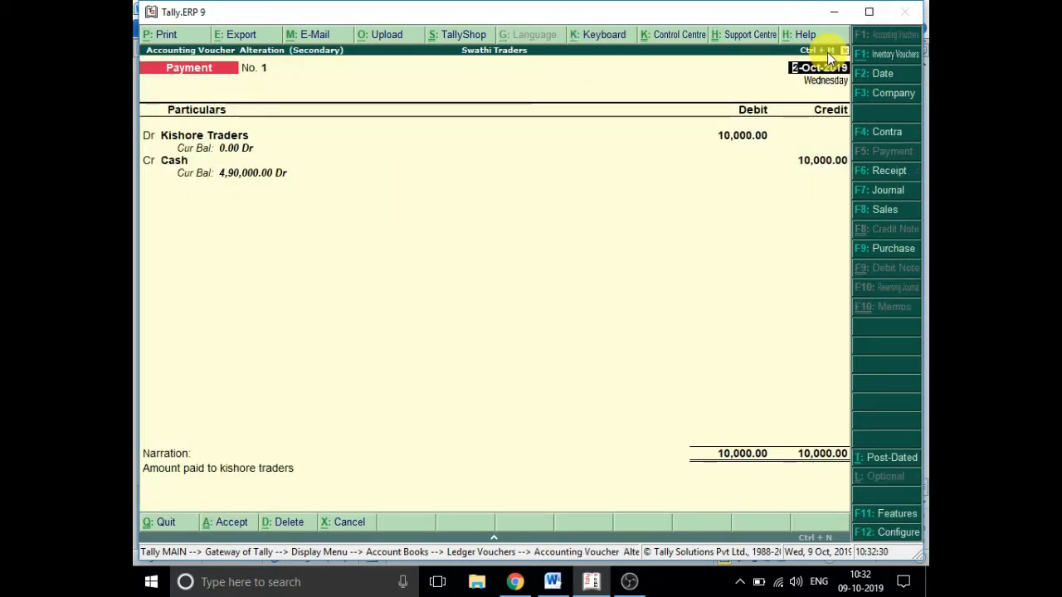
left_click(902, 75)
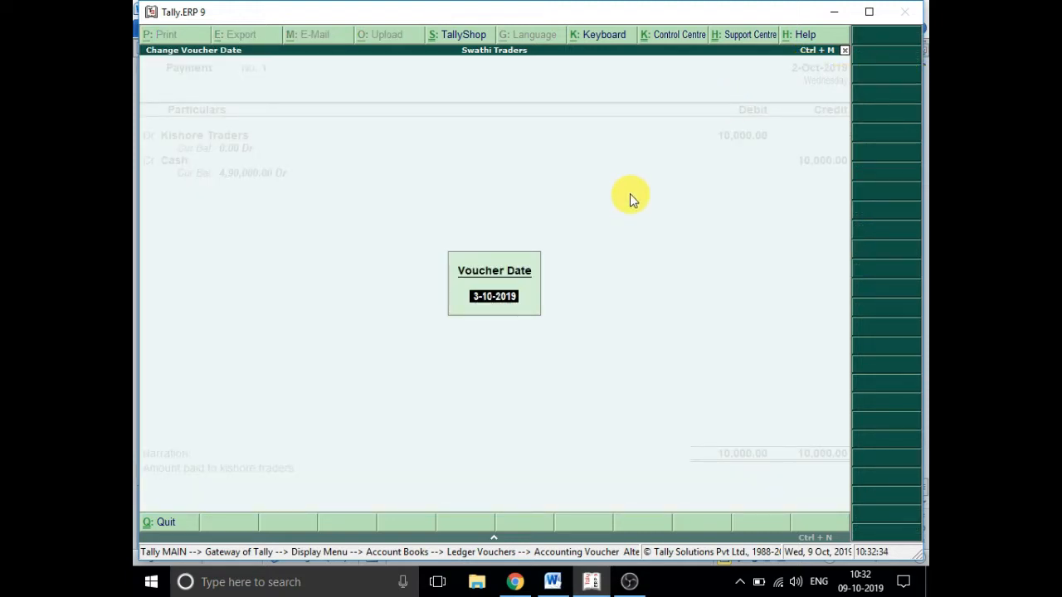
type("20/10")
key("Return")
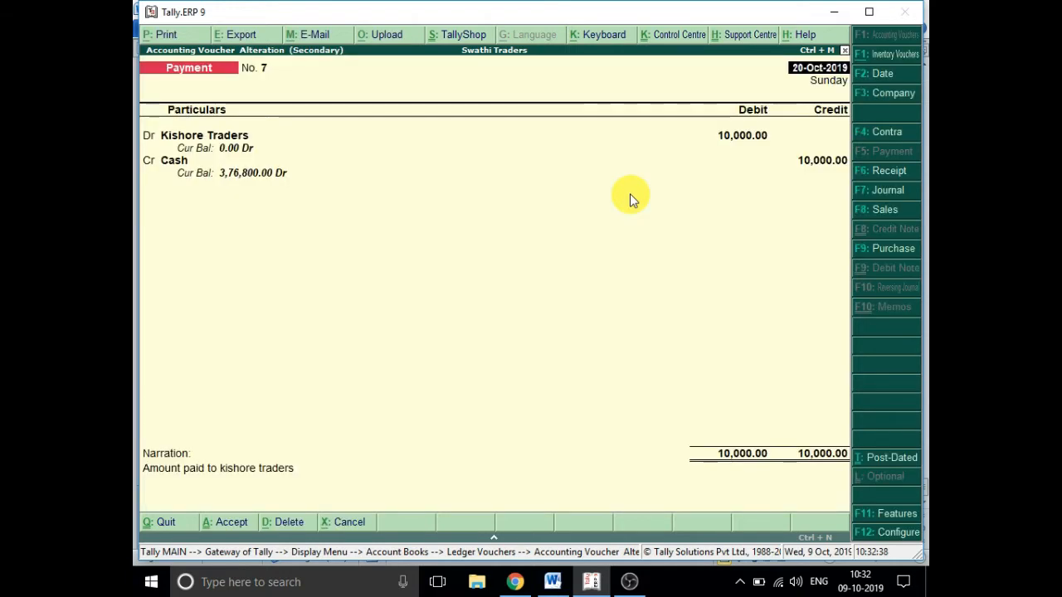
key("Return")
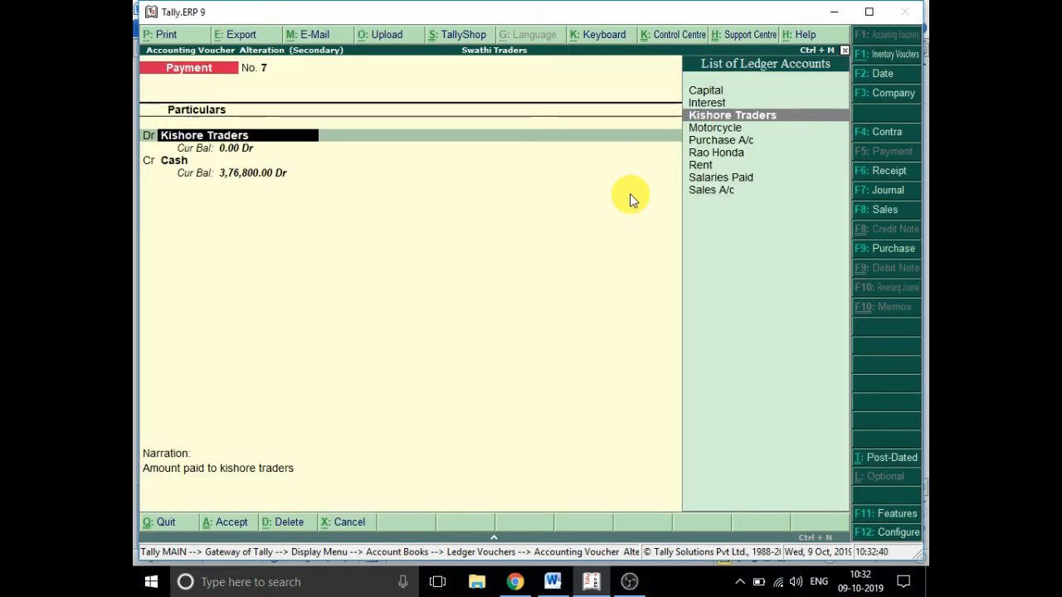
key("Return")
key("Return")
key("Return")
key("Return")
key("Return")
key("Return")
key("Return")
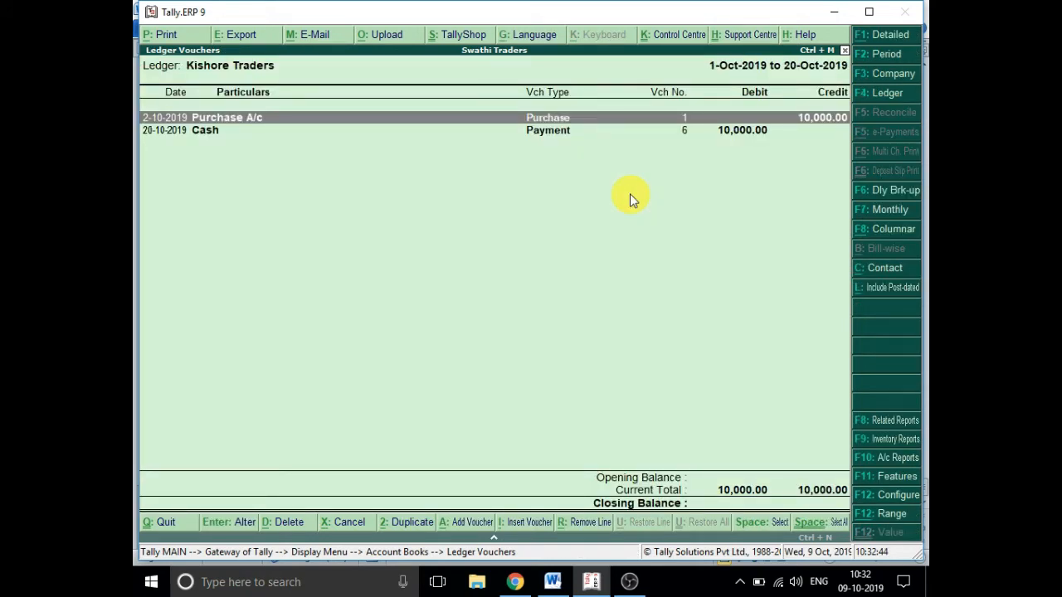
- Leave the Kishore Traders ledger report and return to the list of ledgers
key("Down")
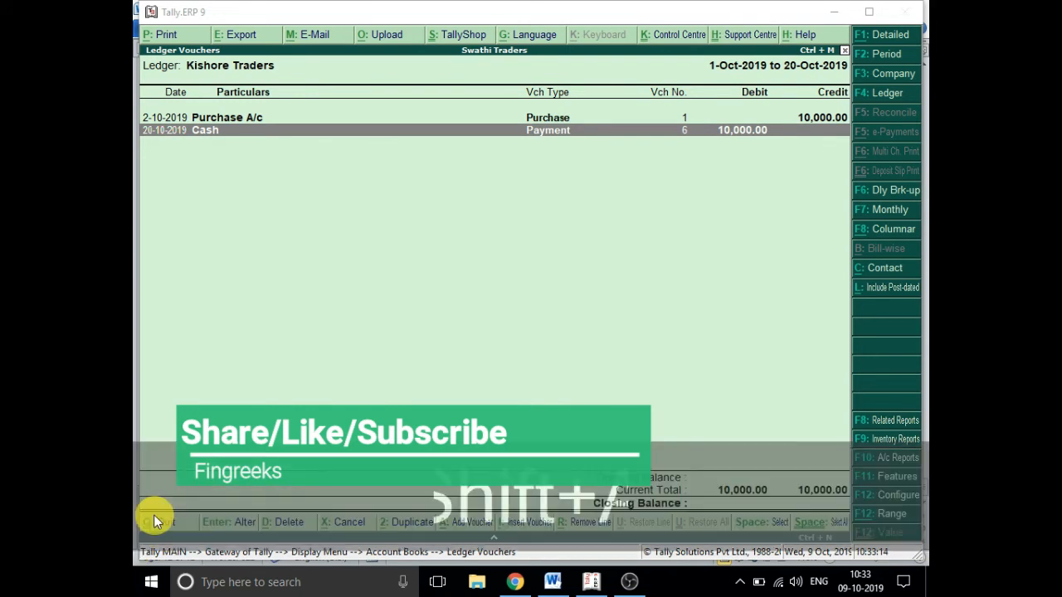
key("ctrl+q")
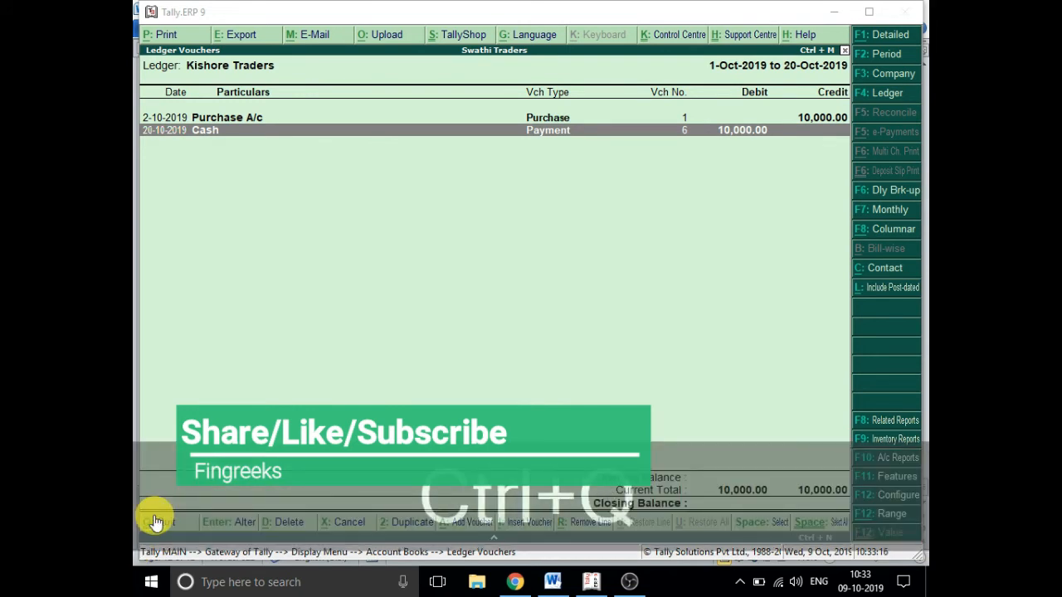
left_click(158, 523)
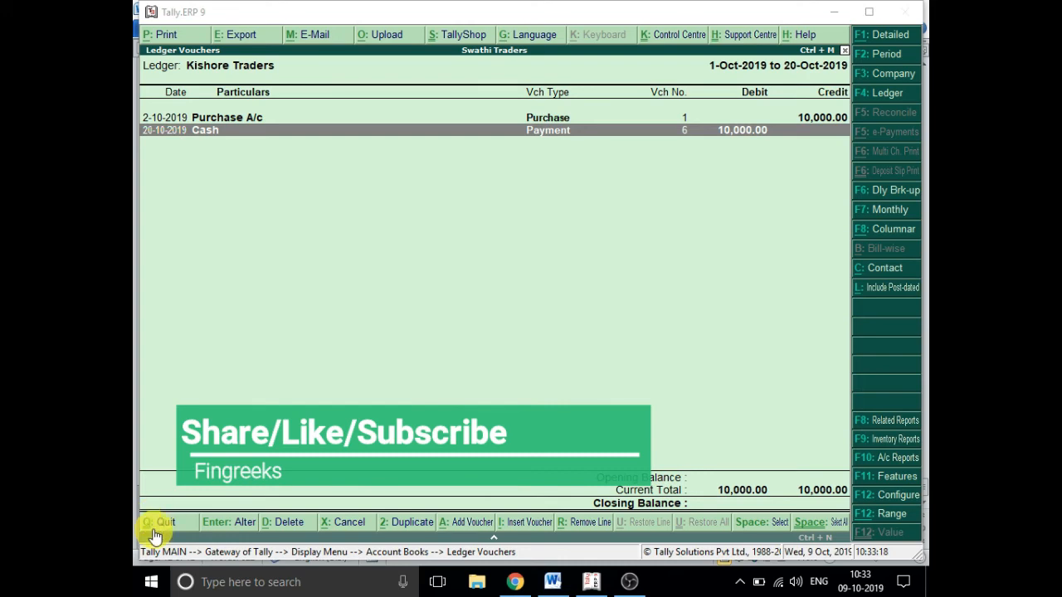
key("Escape")
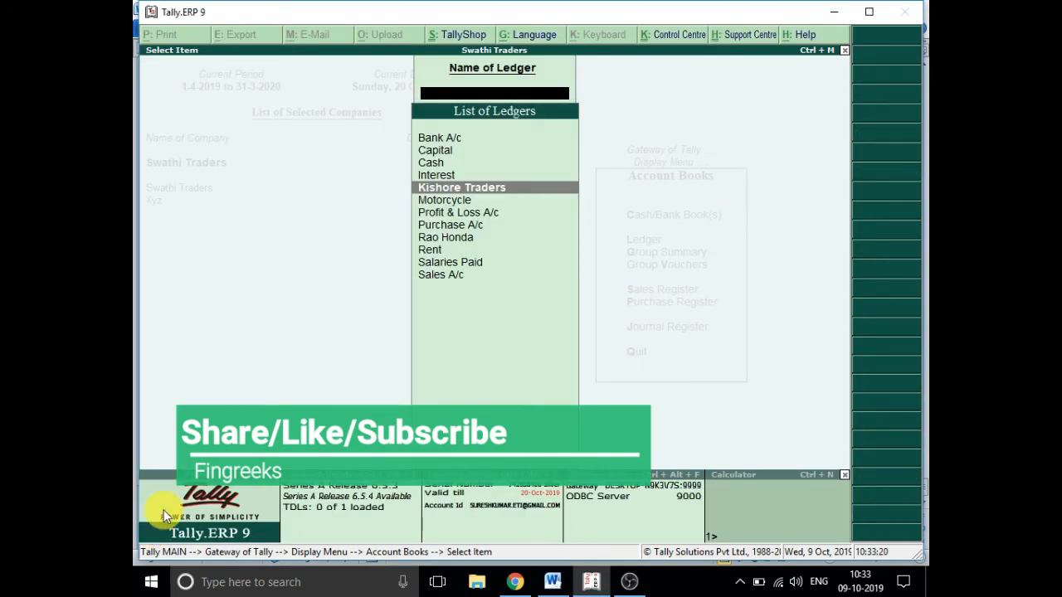